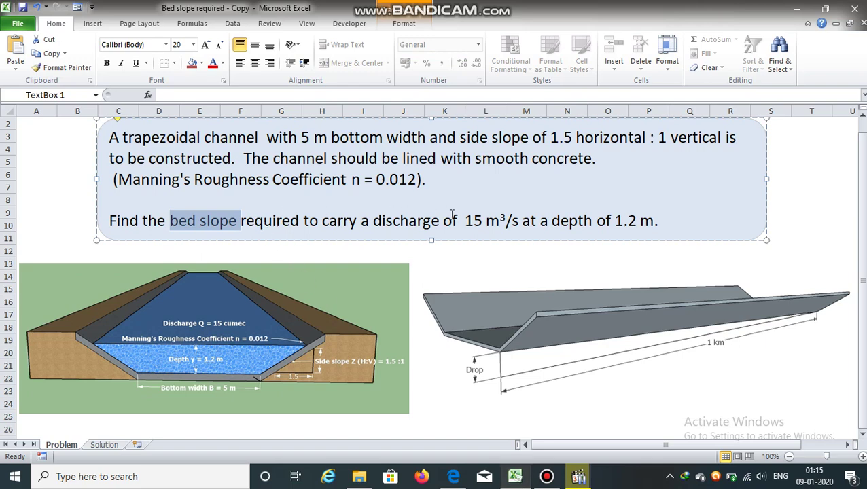
- Highlight the discharge, depth and bed slope phrases in the problem text, then go to the Solution sheet
{"action": "left_click_drag", "start_coordinate": [466, 221], "coordinate": [649, 221]}
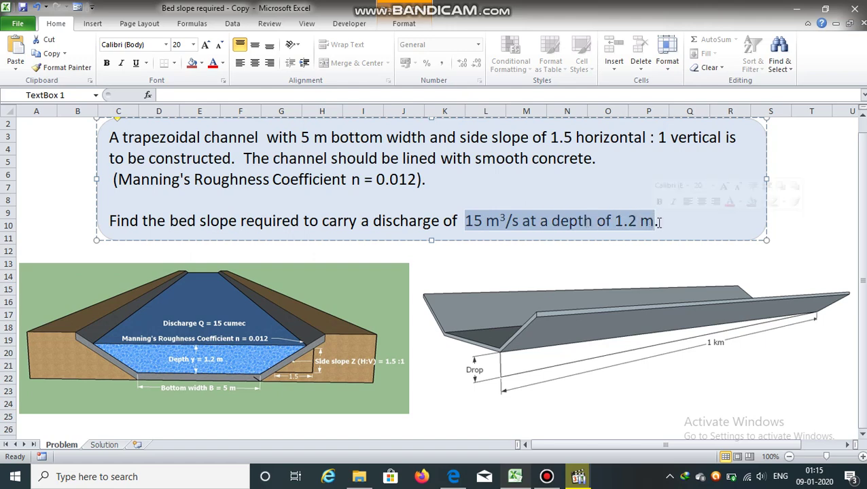
{"action": "left_click", "coordinate": [660, 221]}
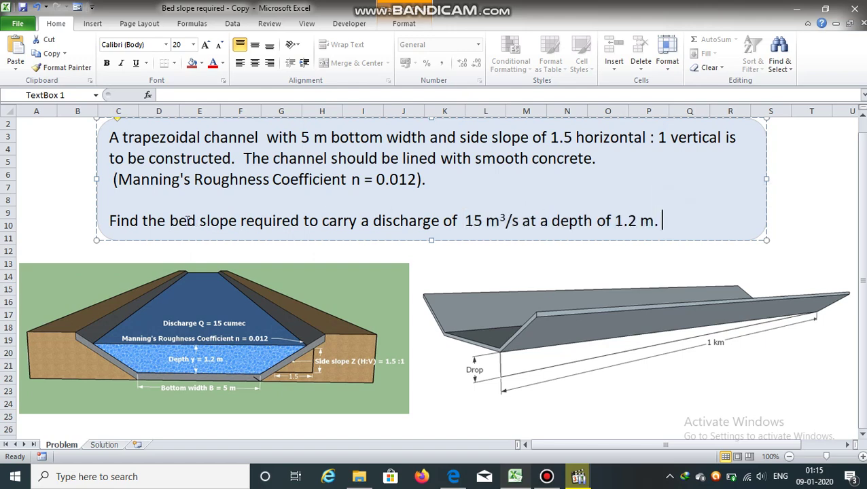
{"action": "left_click_drag", "start_coordinate": [171, 221], "coordinate": [217, 221]}
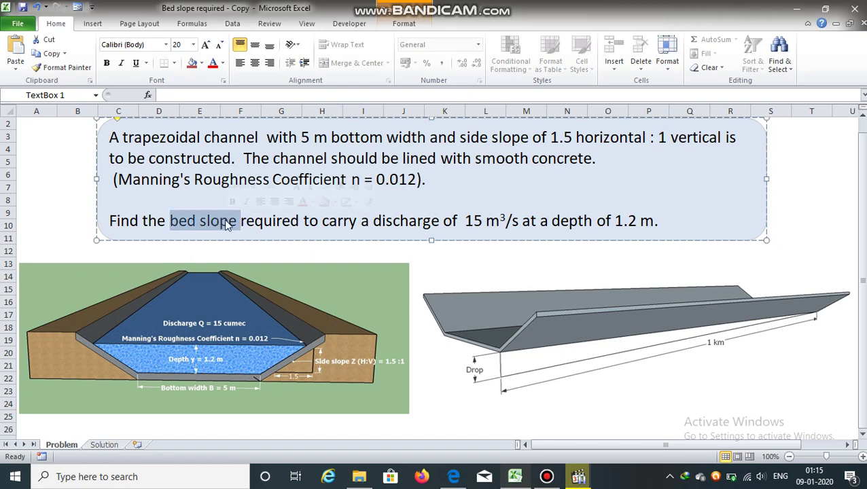
{"action": "left_click", "coordinate": [105, 445]}
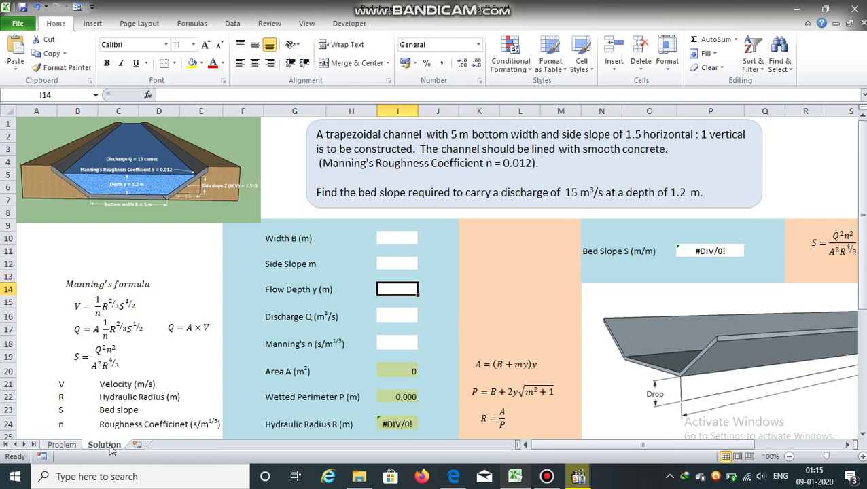
{"action": "left_click", "coordinate": [120, 305]}
{"action": "left_click", "coordinate": [78, 293]}
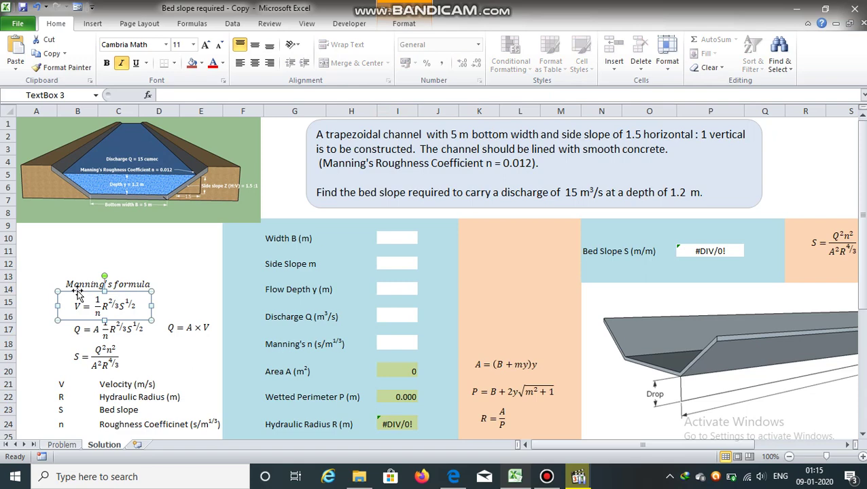
{"action": "left_click", "coordinate": [79, 318]}
{"action": "left_click", "coordinate": [79, 316]}
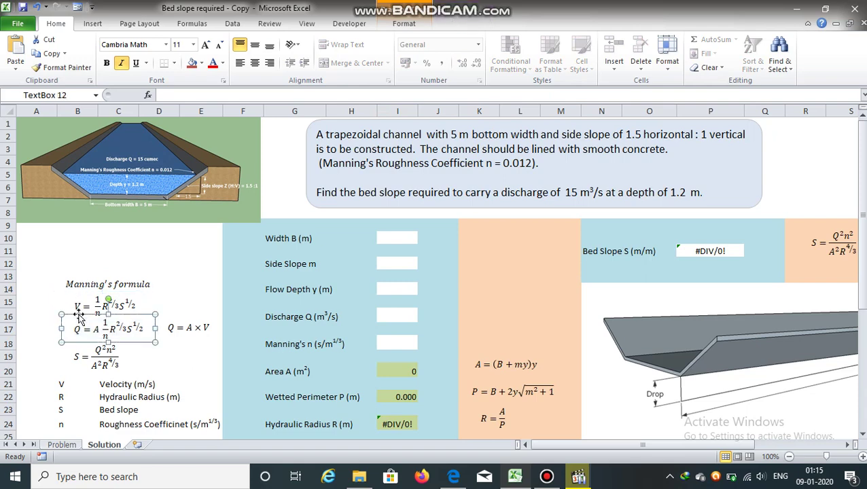
{"action": "left_click", "coordinate": [76, 358]}
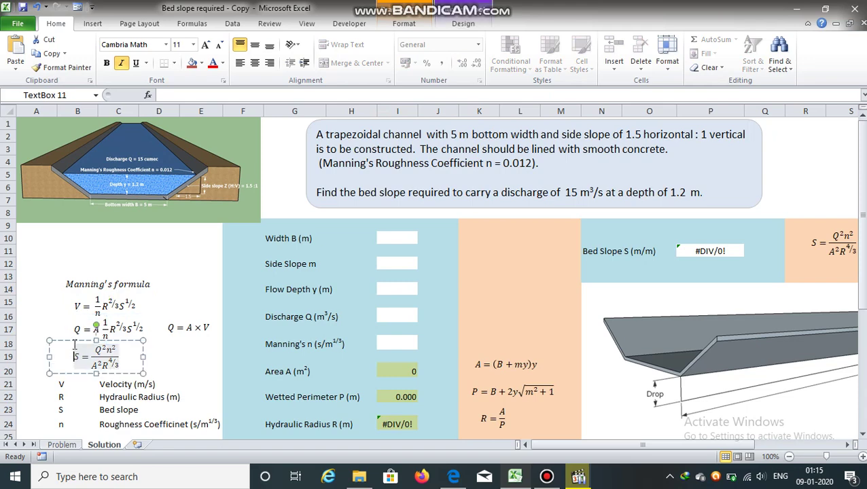
{"action": "left_click", "coordinate": [71, 340]}
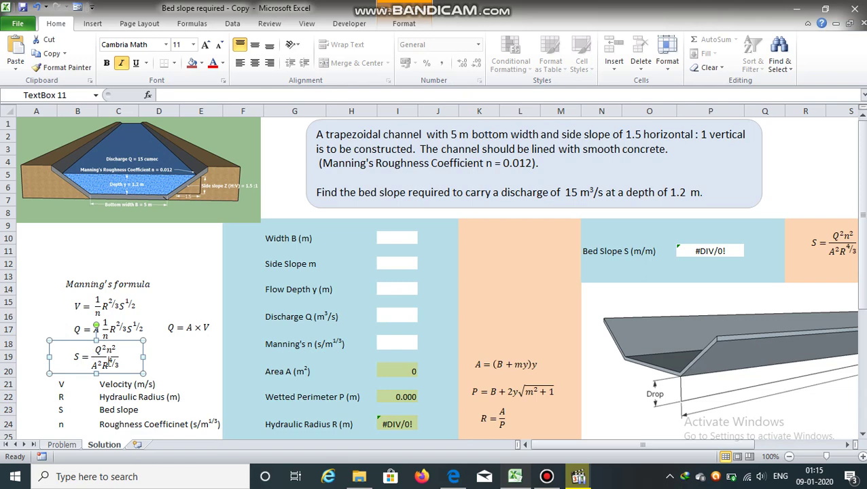
{"action": "left_click", "coordinate": [151, 370]}
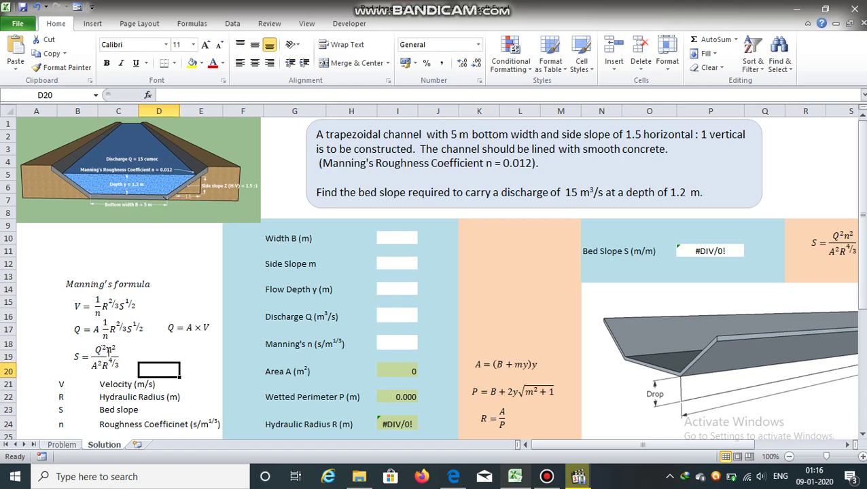
{"action": "double_click", "coordinate": [108, 350]}
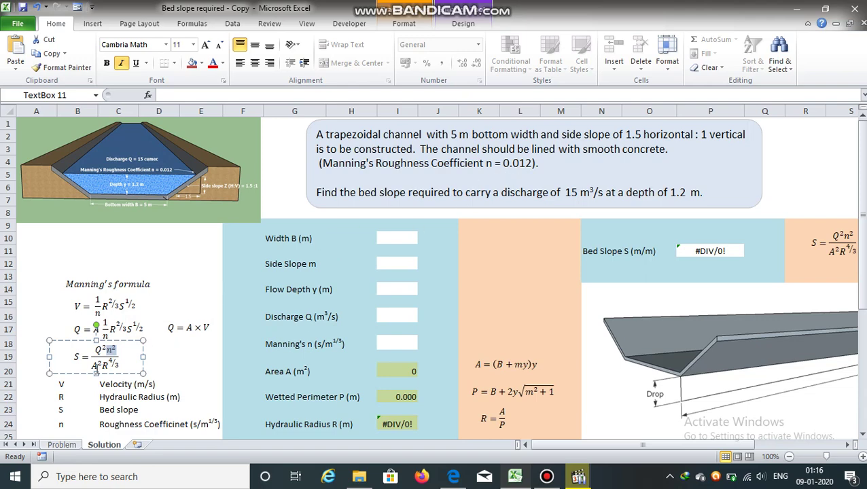
{"action": "double_click", "coordinate": [96, 365]}
{"action": "left_click", "coordinate": [509, 363]}
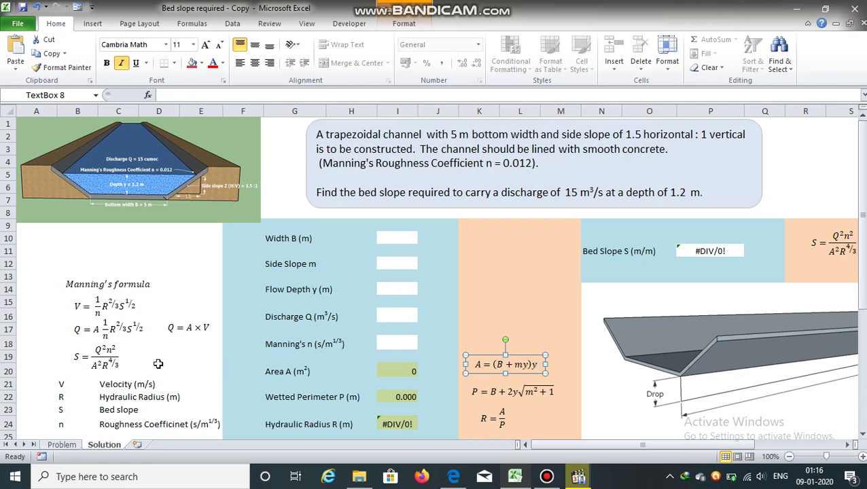
{"action": "left_click", "coordinate": [116, 362]}
{"action": "left_click", "coordinate": [108, 365]}
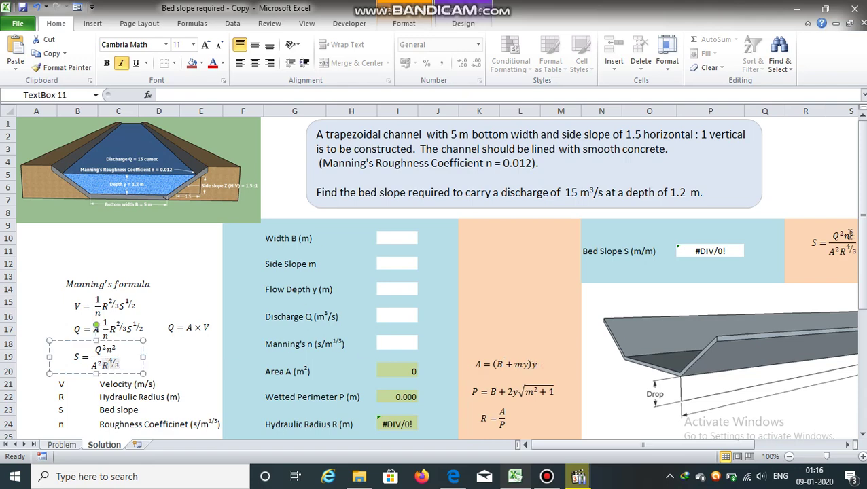
{"action": "mouse_move", "coordinate": [861, 233]}
{"action": "left_mouse_down"}
{"action": "mouse_move", "coordinate": [862, 242]}
{"action": "mouse_move", "coordinate": [861, 233]}
{"action": "left_mouse_up"}
{"action": "left_click", "coordinate": [67, 339]}
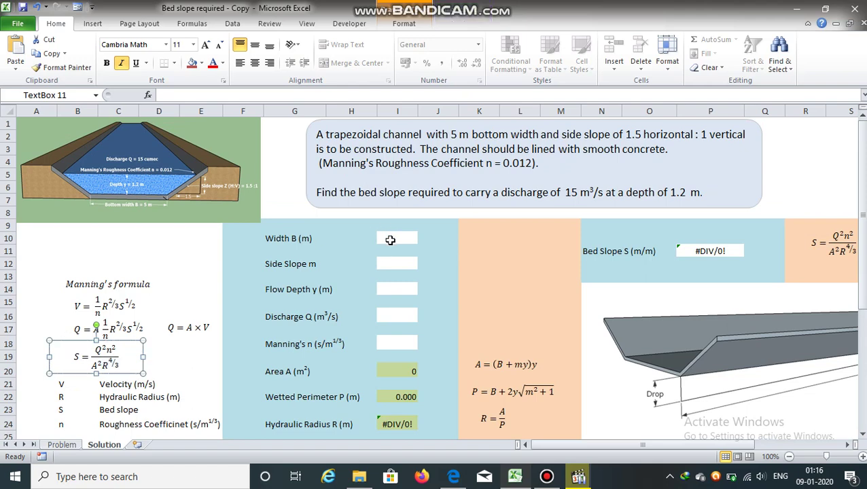
- Enter width 5, side slope 1.5, depth 1.2, discharge 15 and Manning's n 0.012 in I10–I18
{"action": "left_click", "coordinate": [390, 240]}
{"action": "type", "text": "5"}
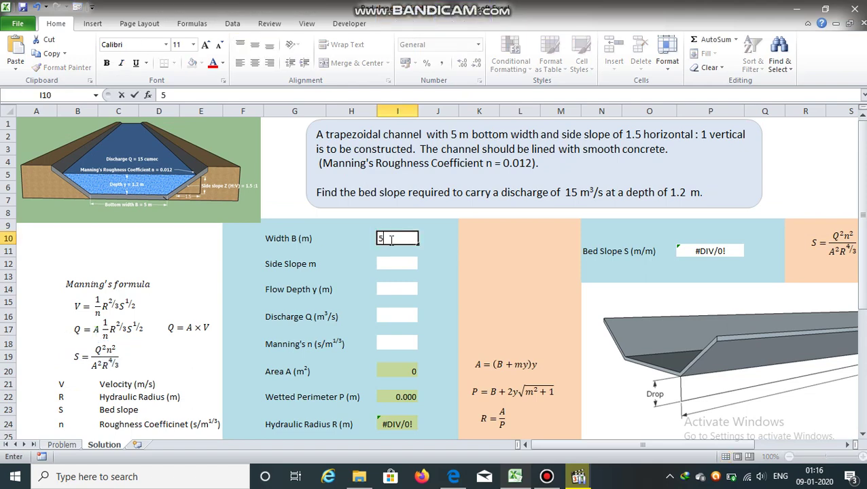
{"action": "key", "text": "Return"}
{"action": "type", "text": "1.5"}
{"action": "key", "text": "Return"}
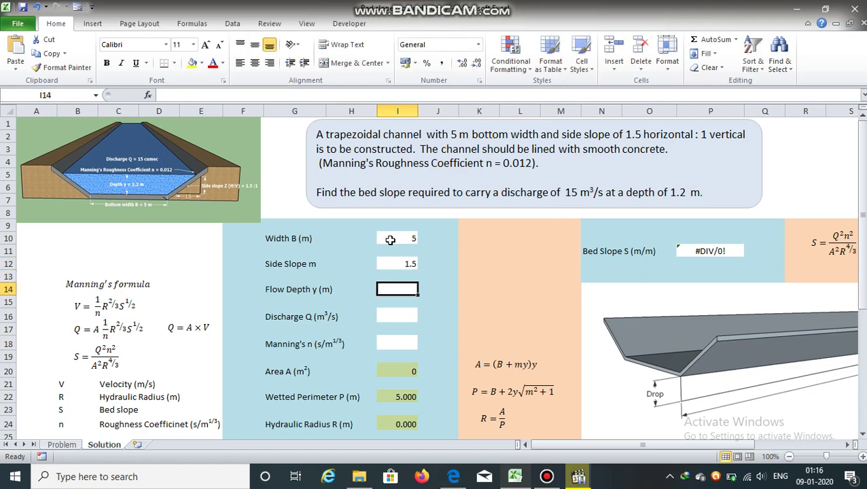
{"action": "type", "text": "1.2"}
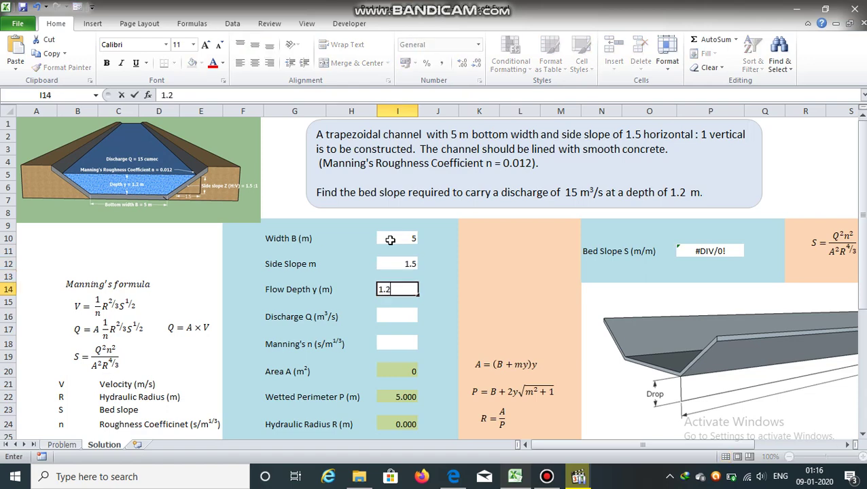
{"action": "key", "text": "Return"}
{"action": "key", "text": "Return"}
{"action": "type", "text": "15"}
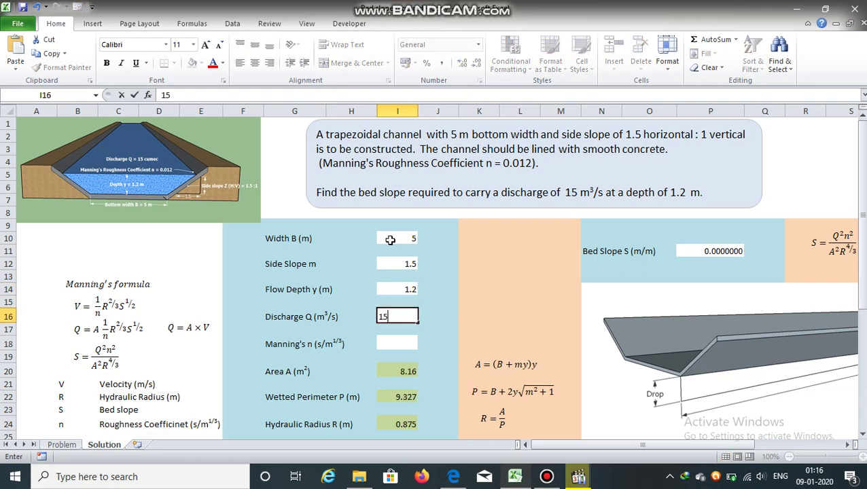
{"action": "key", "text": "Return"}
{"action": "type", "text": "0.012"}
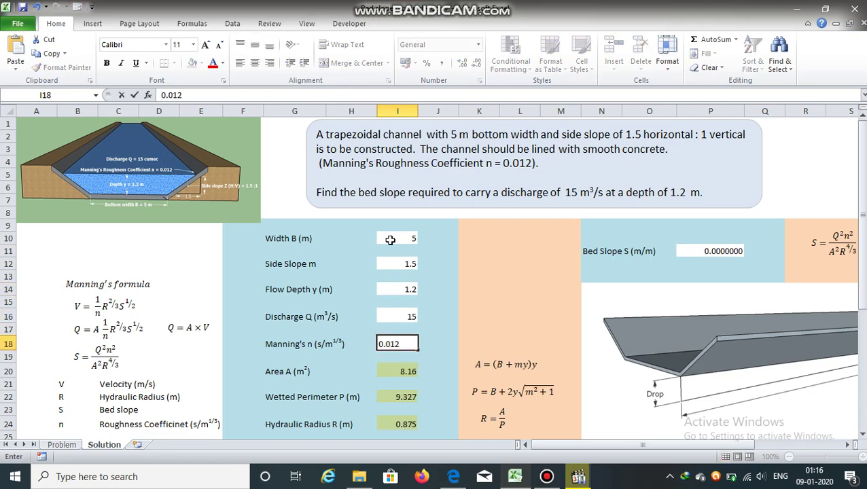
{"action": "key", "text": "Return"}
{"action": "key", "text": "Return"}
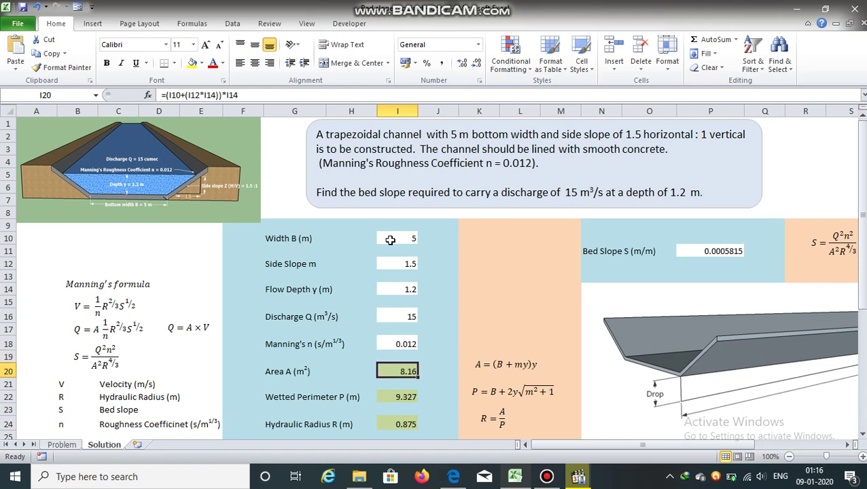
{"action": "left_click_drag", "start_coordinate": [864, 193], "coordinate": [864, 251]}
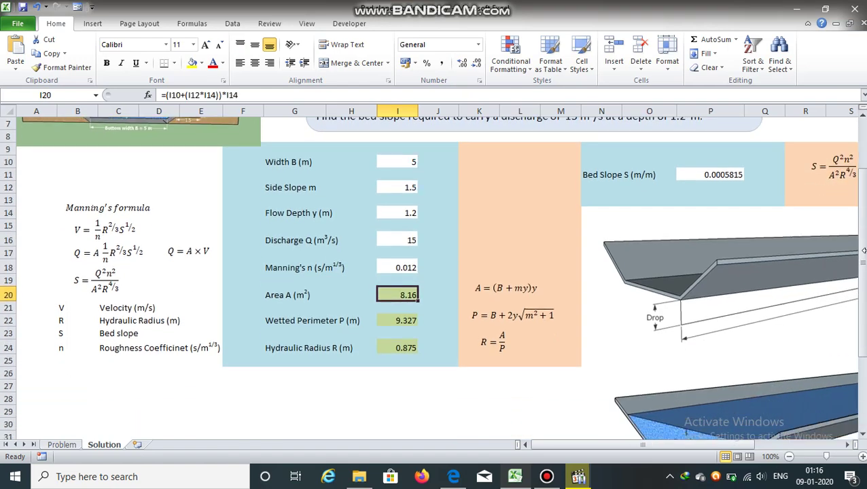
{"action": "left_click", "coordinate": [401, 318]}
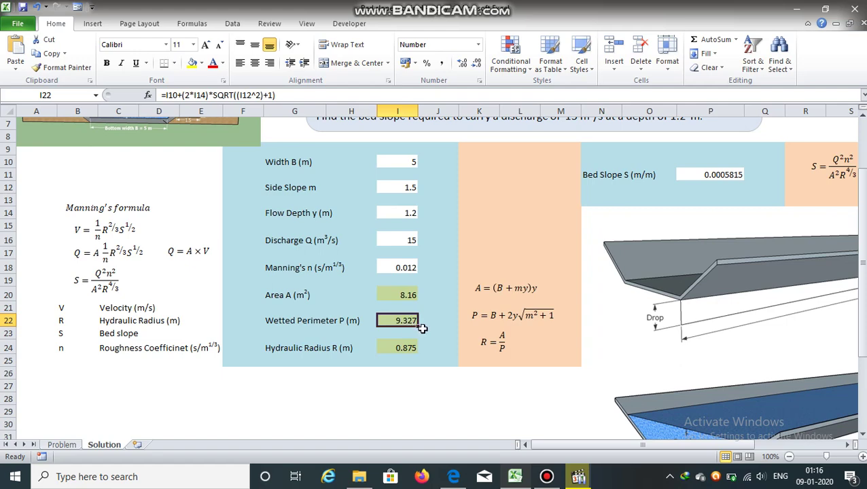
{"action": "left_click", "coordinate": [403, 347]}
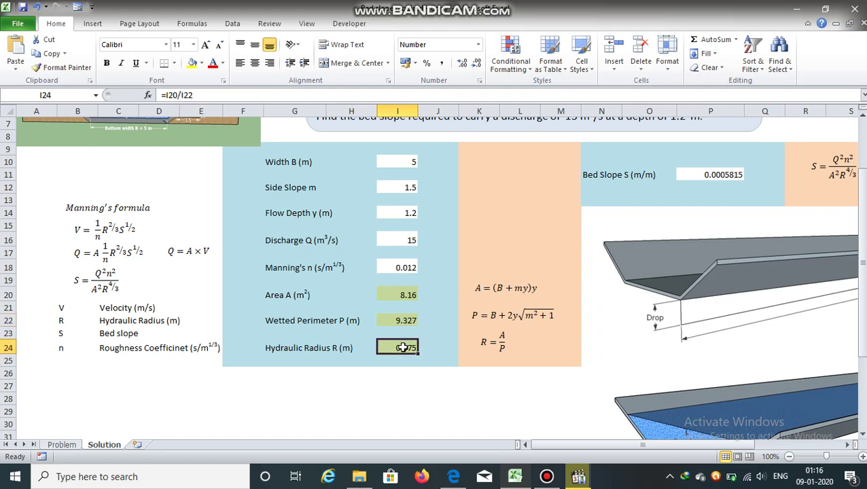
{"action": "double_click", "coordinate": [403, 348]}
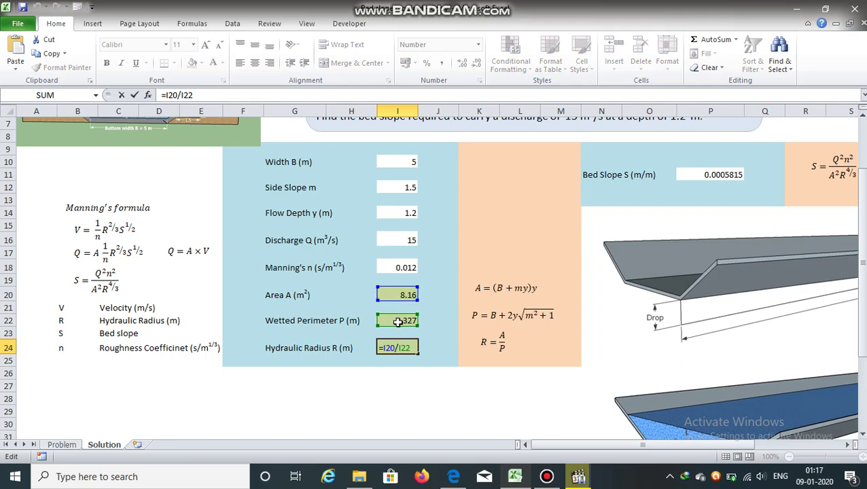
{"action": "key", "text": "Escape"}
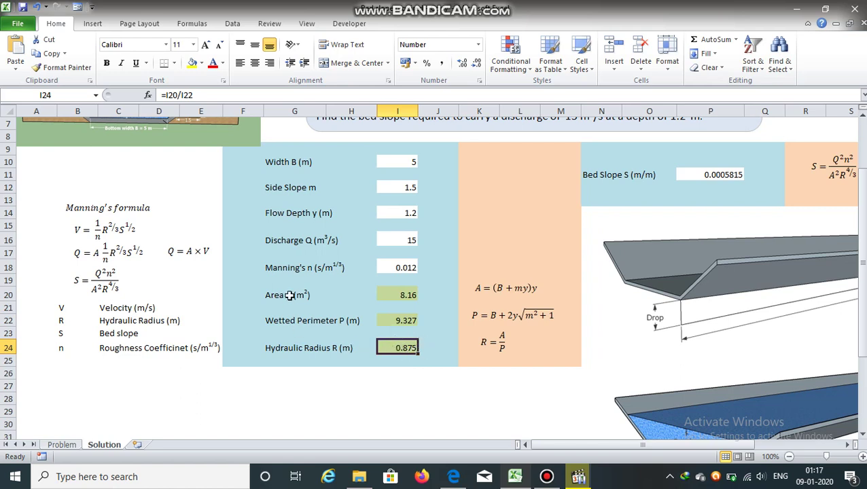
{"action": "left_click", "coordinate": [405, 372]}
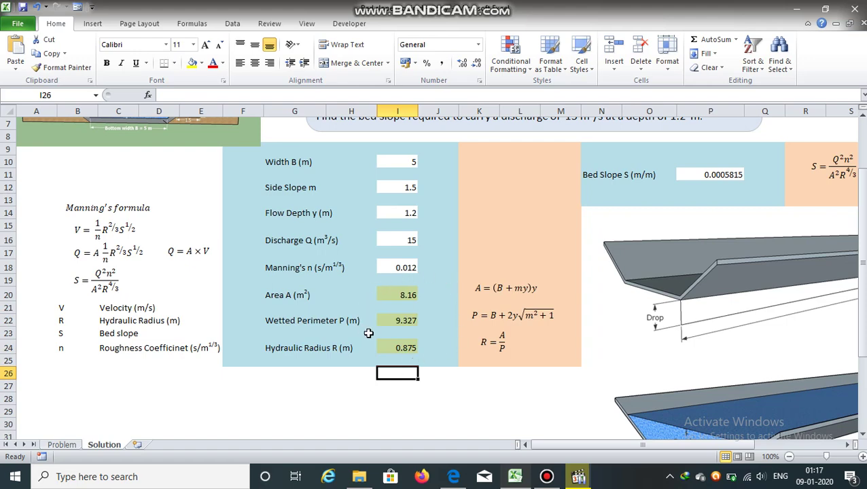
{"action": "left_click", "coordinate": [112, 281]}
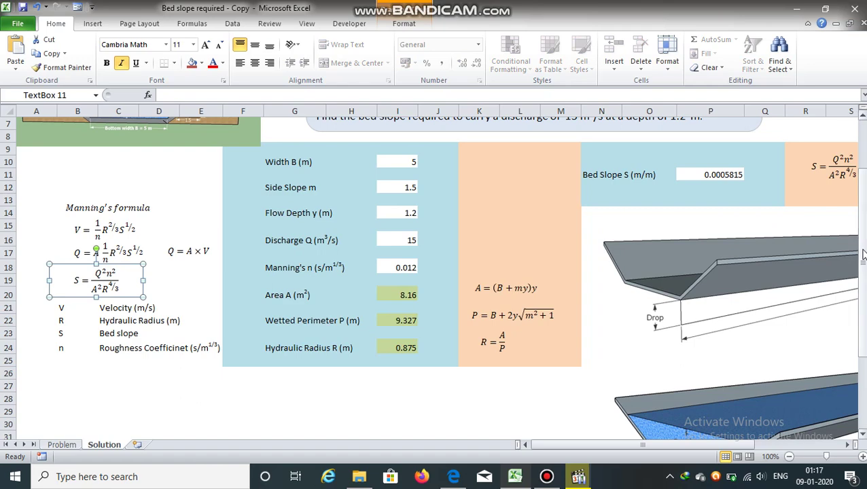
{"action": "scroll", "coordinate": [860, 203], "scroll_direction": "up", "scroll_amount": 2}
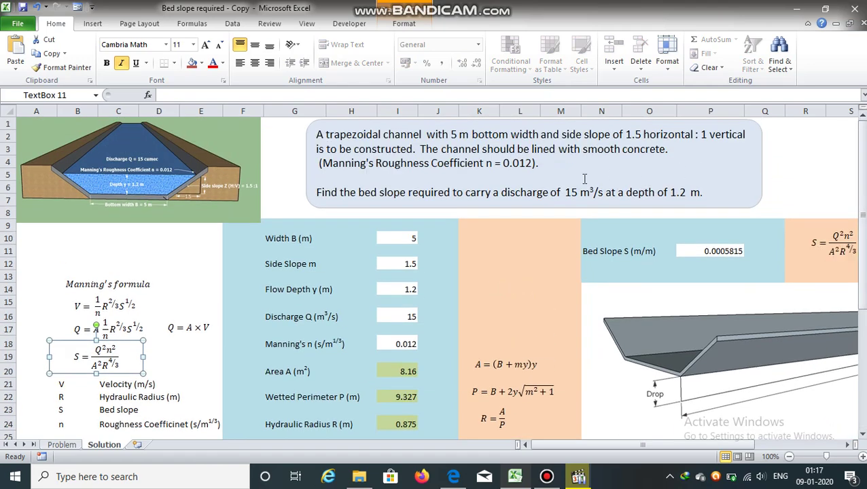
{"action": "left_click_drag", "start_coordinate": [564, 194], "coordinate": [704, 193]}
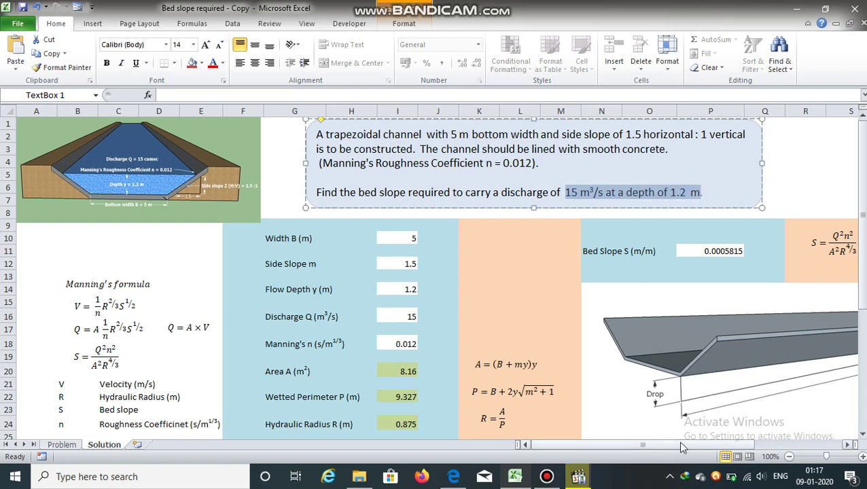
{"action": "scroll", "coordinate": [677, 452], "scroll_direction": "right", "scroll_amount": 3}
{"action": "left_click", "coordinate": [594, 249]}
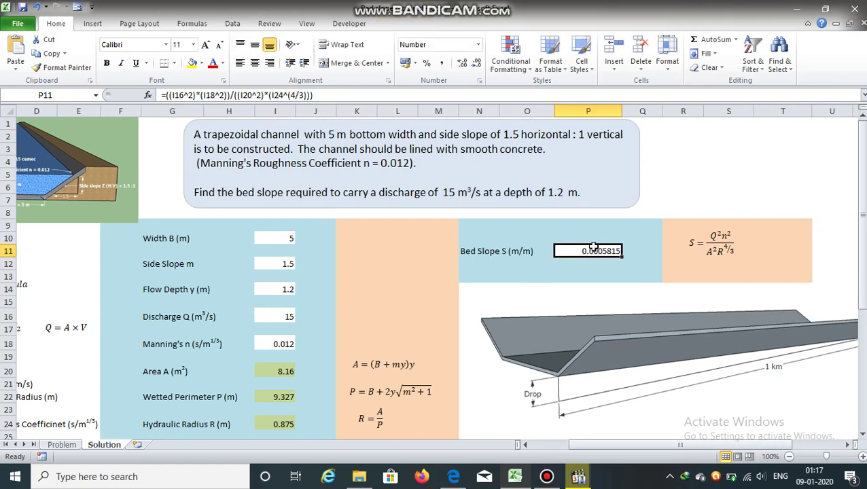
{"action": "left_click", "coordinate": [685, 249]}
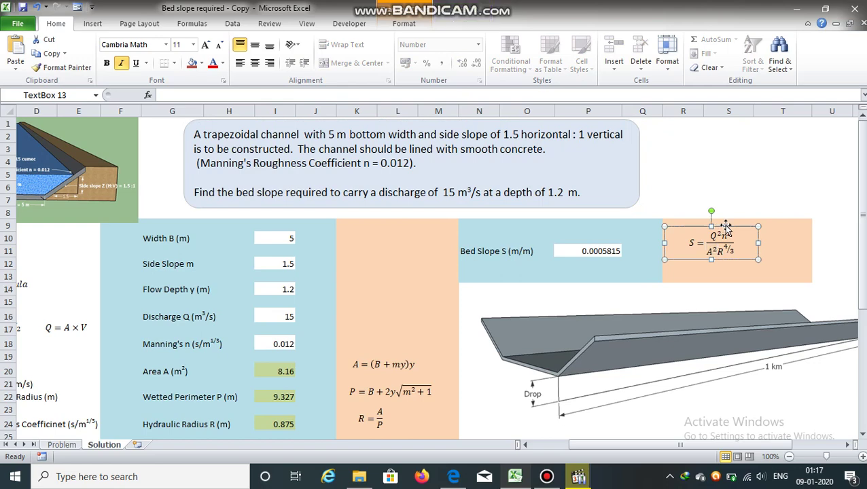
{"action": "left_click_drag", "start_coordinate": [689, 447], "coordinate": [719, 448]}
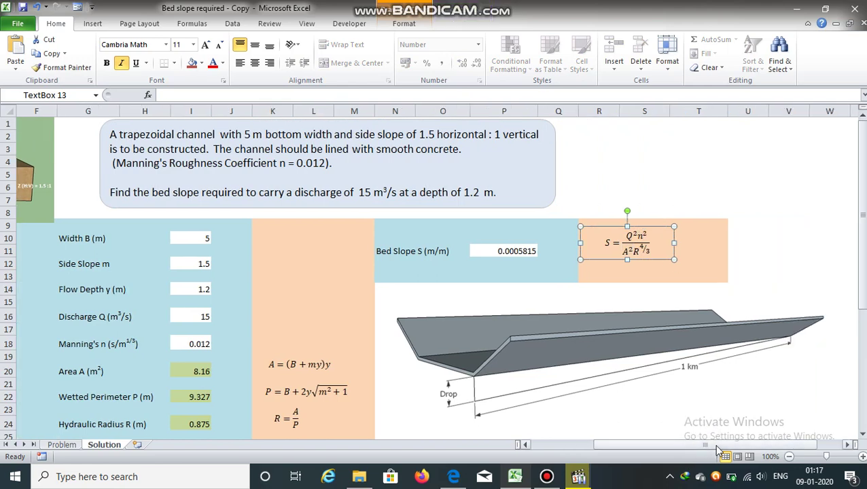
{"action": "left_click", "coordinate": [612, 190]}
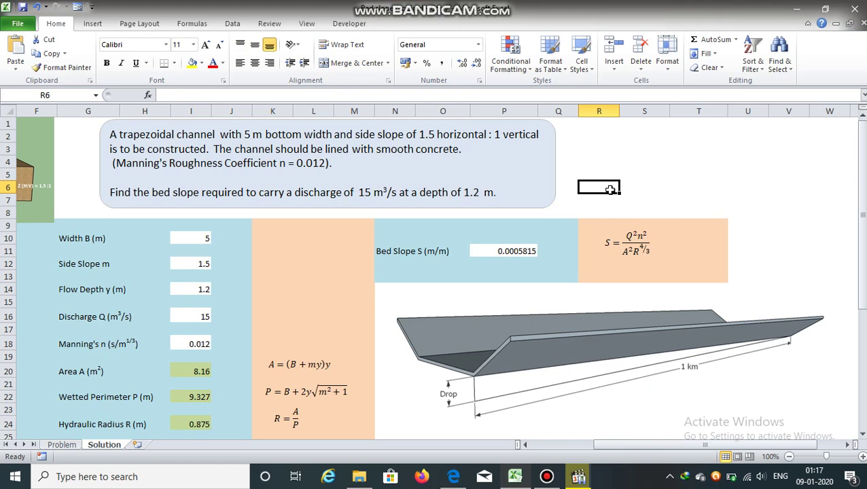
- Enter =P11*1000 in R6 to convert the bed slope to m/km
{"action": "type", "text": "="}
{"action": "left_click", "coordinate": [509, 250]}
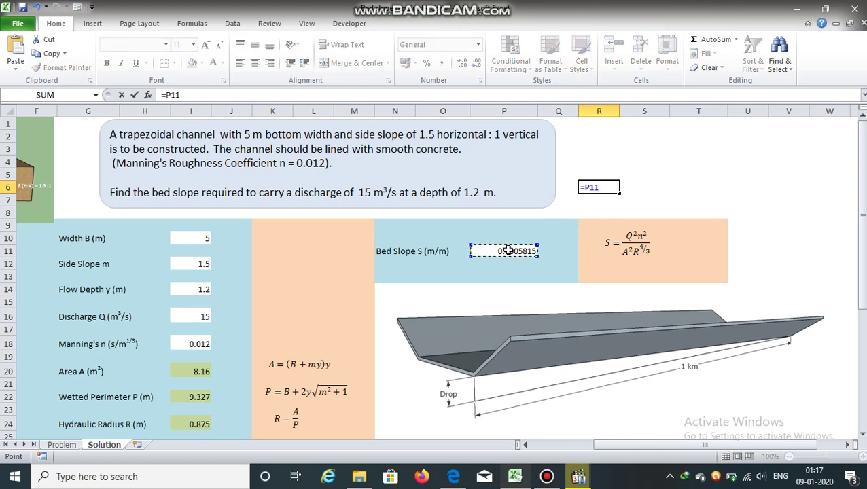
{"action": "type", "text": "*1000"}
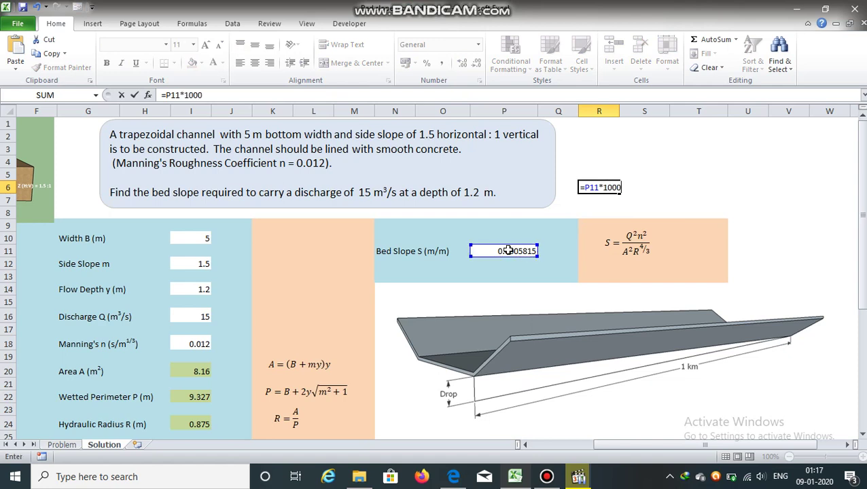
{"action": "key", "text": "Return"}
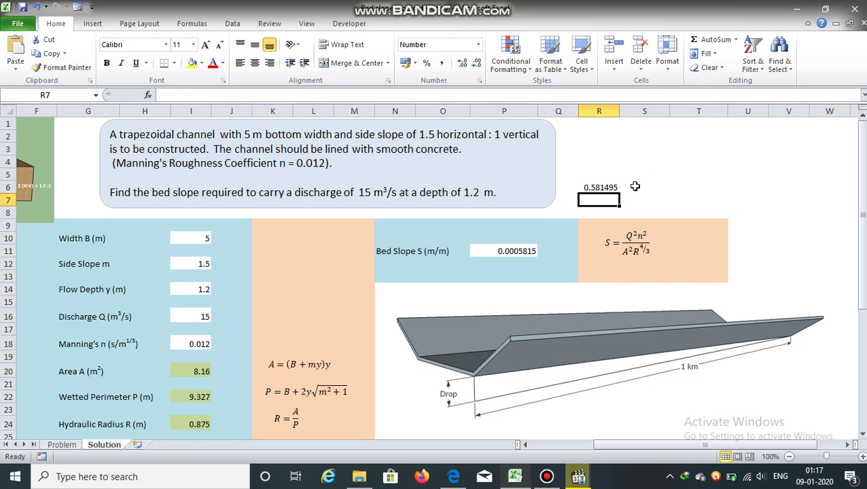
- Format R6 to show three decimals, displaying 0.581
{"action": "left_click", "coordinate": [634, 187]}
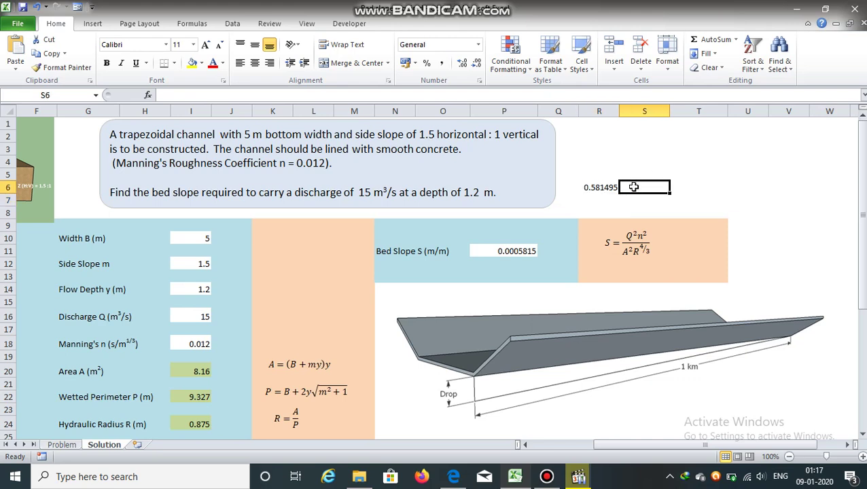
{"action": "left_click", "coordinate": [605, 188]}
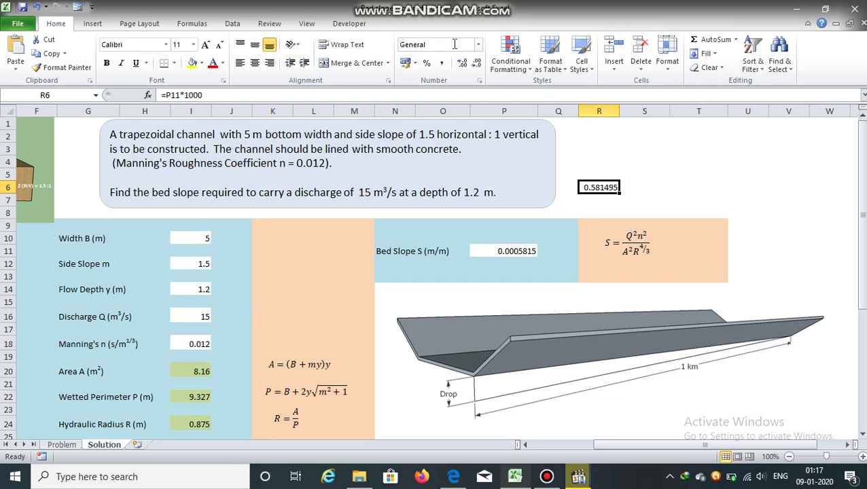
{"action": "left_click", "coordinate": [462, 63]}
{"action": "left_click", "coordinate": [477, 63]}
{"action": "left_click", "coordinate": [477, 63]}
{"action": "left_click", "coordinate": [477, 63]}
{"action": "left_click", "coordinate": [478, 63]}
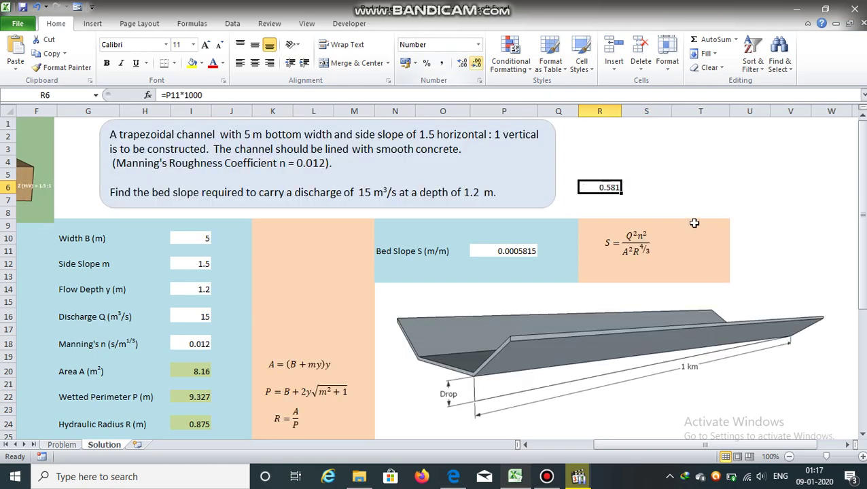
- Label the converted result with m/km in S6
{"action": "left_click", "coordinate": [637, 187]}
{"action": "type", "text": "m/km"}
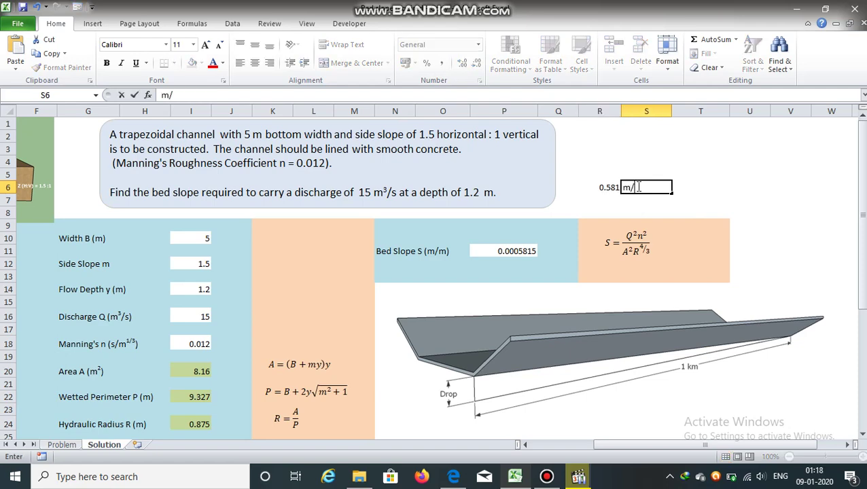
{"action": "left_click", "coordinate": [723, 190]}
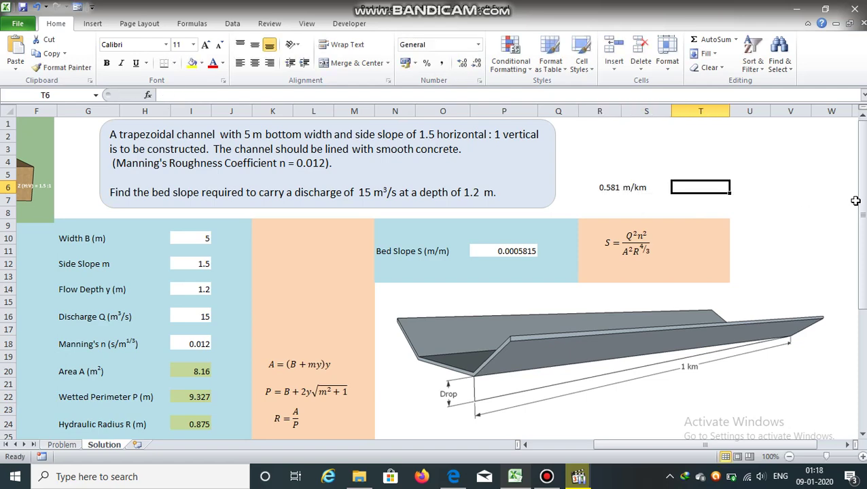
{"action": "mouse_move", "coordinate": [862, 209]}
{"action": "left_mouse_down"}
{"action": "mouse_move", "coordinate": [860, 299]}
{"action": "mouse_move", "coordinate": [861, 221]}
{"action": "left_mouse_up"}
{"action": "left_click", "coordinate": [622, 197]}
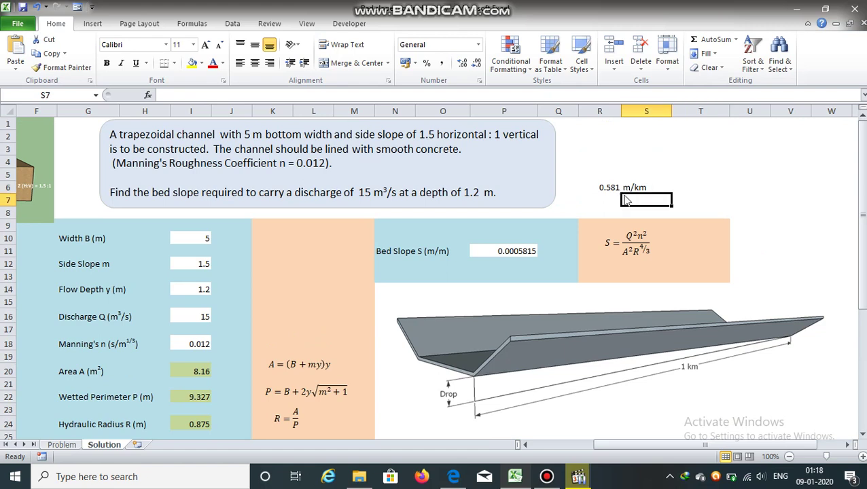
{"action": "left_click", "coordinate": [611, 186]}
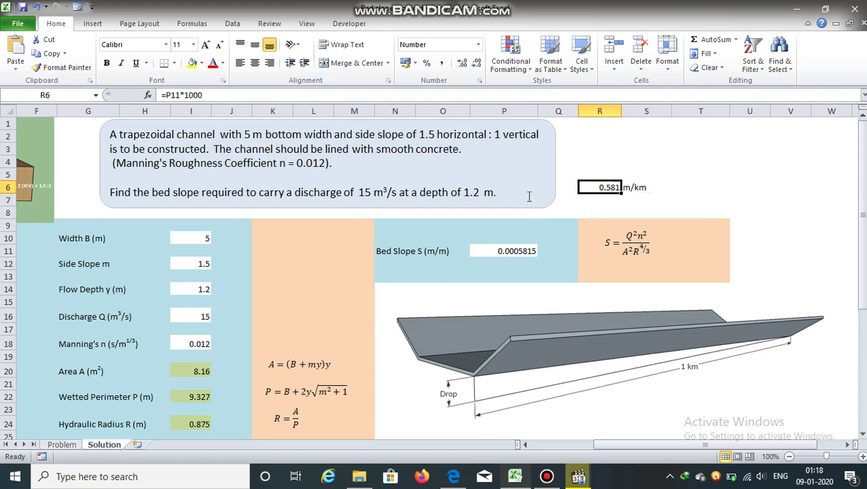
- Change the depth in the problem text from 1.2 to 1.5
{"action": "left_click", "coordinate": [478, 192]}
{"action": "key", "text": "BackSpace"}
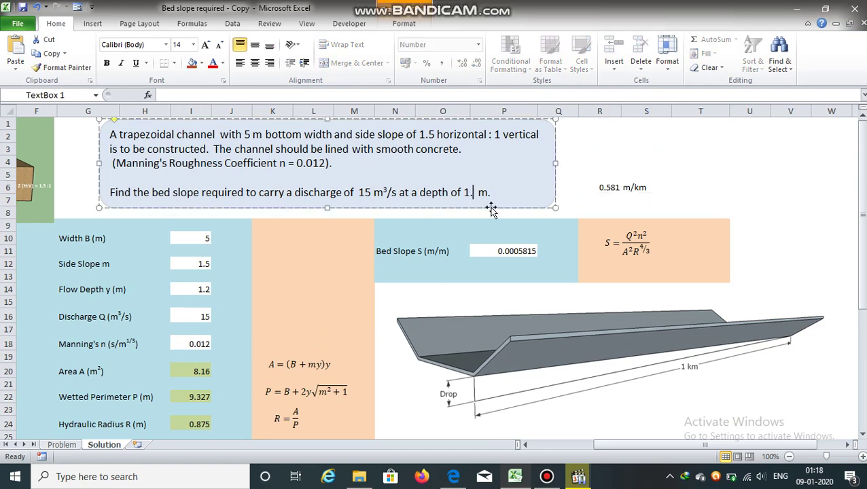
{"action": "type", "text": "5"}
- Add table headings 'depth' and 'slope' in S1 and T1
{"action": "left_click", "coordinate": [631, 126]}
{"action": "type", "text": "depth"}
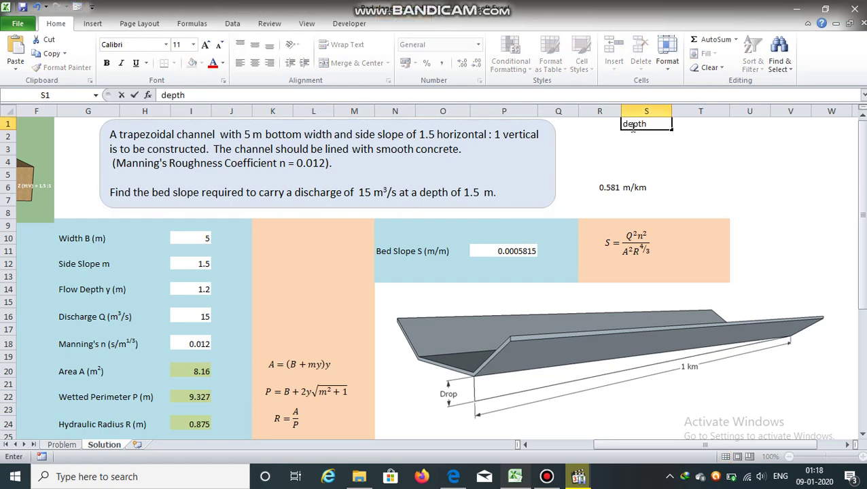
{"action": "key", "text": "Tab"}
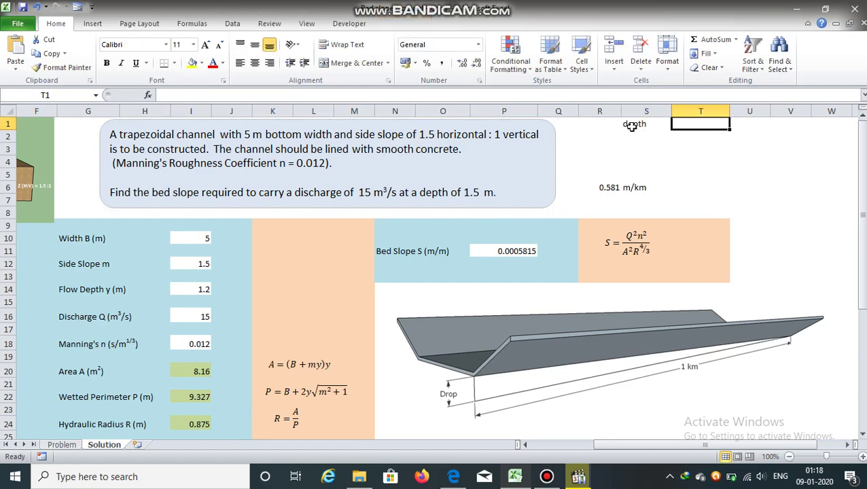
{"action": "type", "text": "slope"}
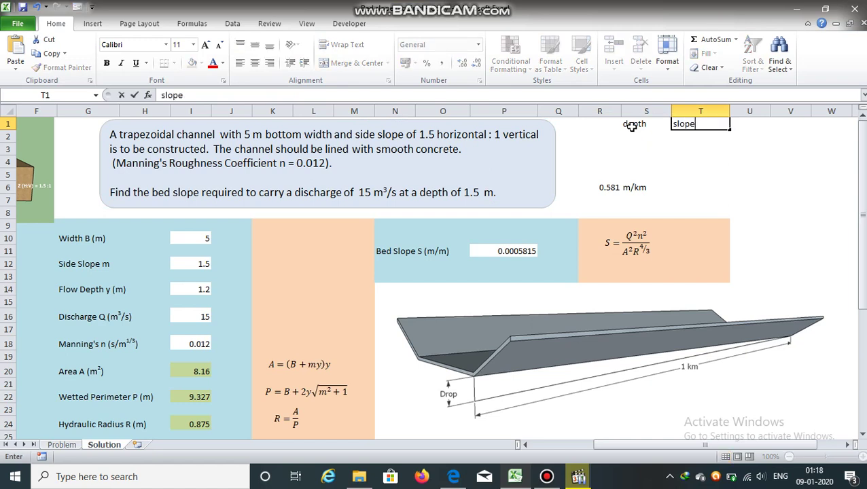
{"action": "key", "text": "Return"}
- Fill the first table row with depth 1.2 m and slope 0.581 m/km
{"action": "key", "text": "Left"}
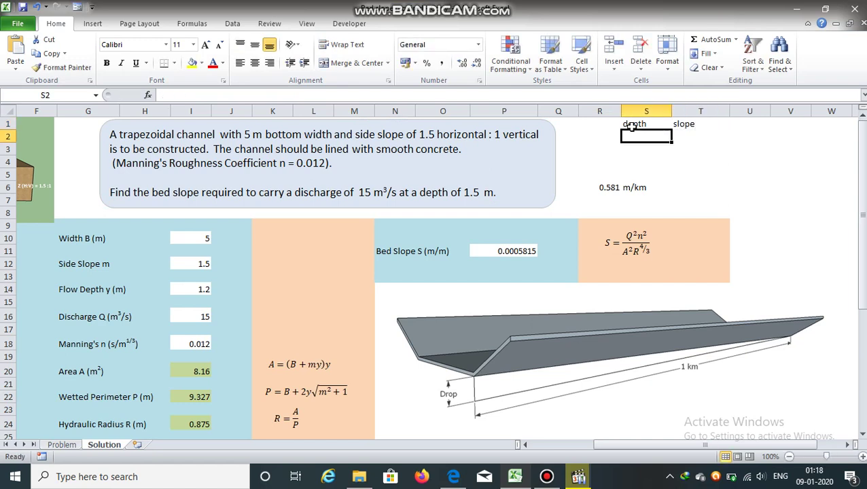
{"action": "type", "text": "1"}
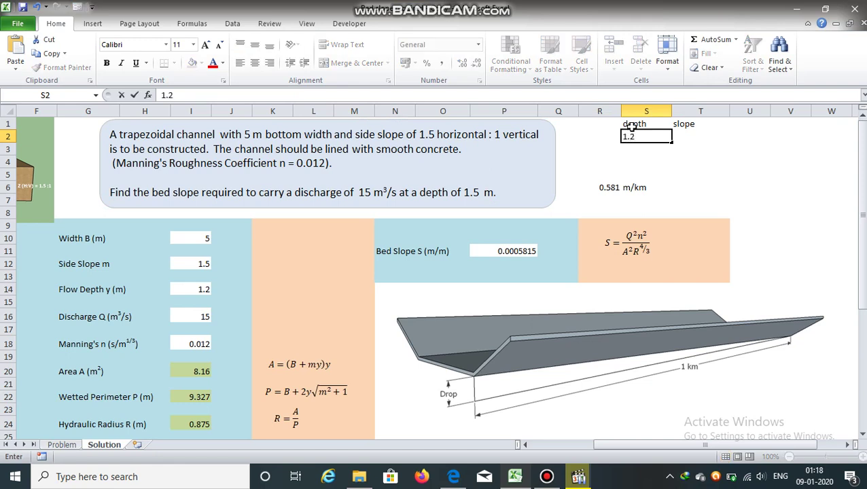
{"action": "type", "text": ".2"}
{"action": "key", "text": "Tab"}
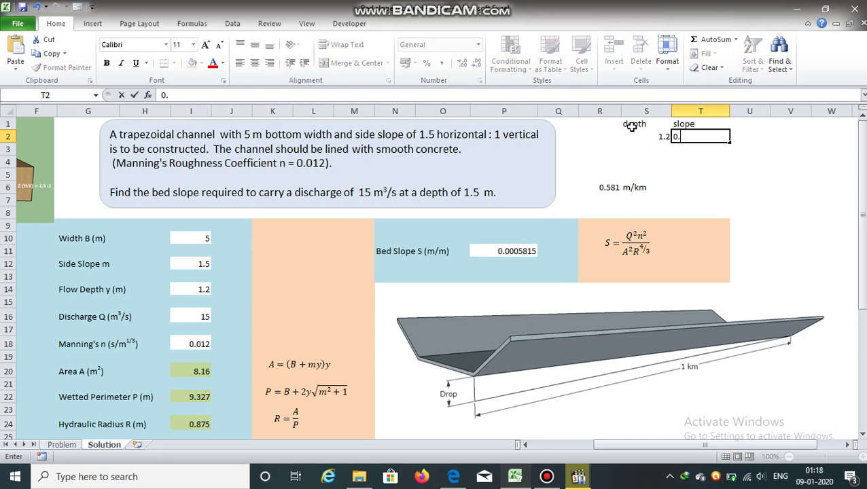
{"action": "type", "text": "81"}
{"action": "key", "text": "Tab"}
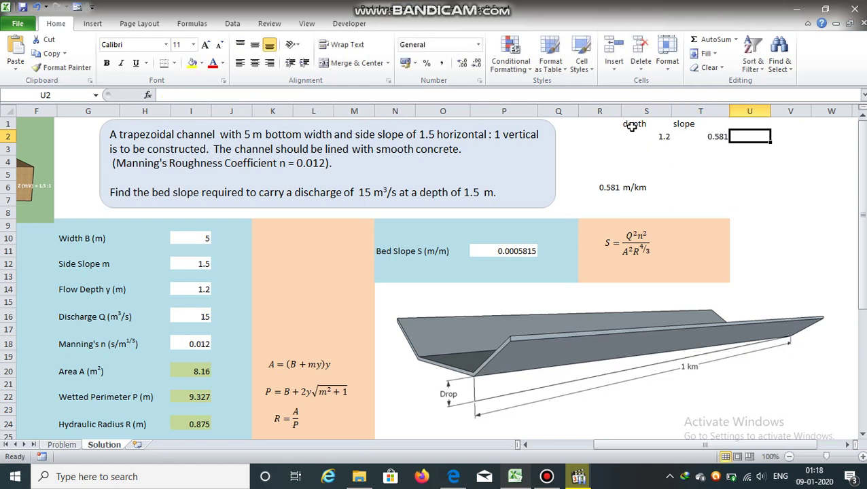
{"action": "type", "text": "m/km"}
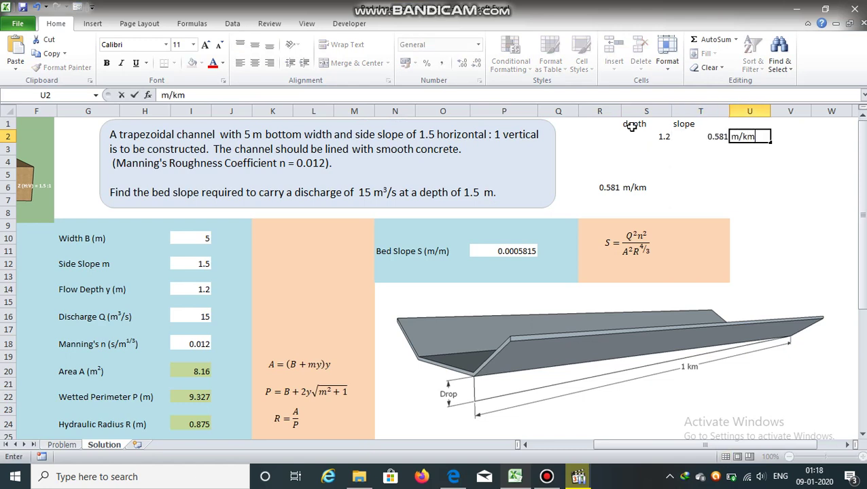
{"action": "left_click", "coordinate": [660, 136]}
{"action": "type", "text": "1.2"}
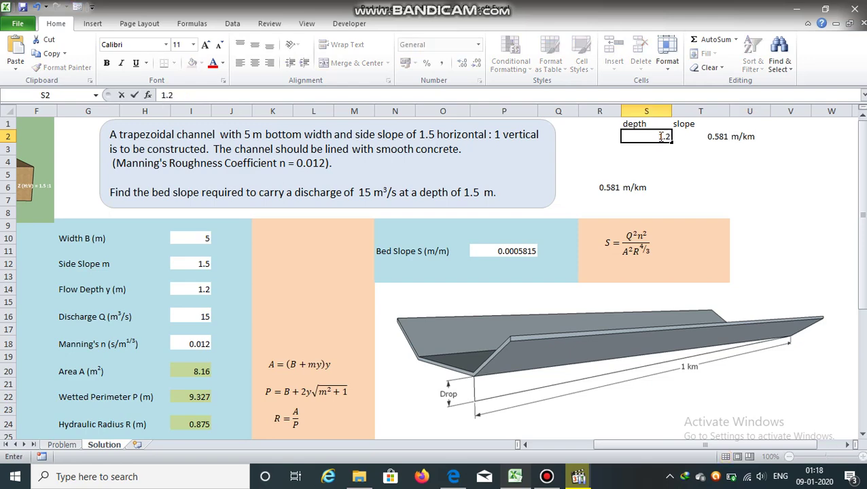
{"action": "type", "text": " m"}
{"action": "key", "text": "Return"}
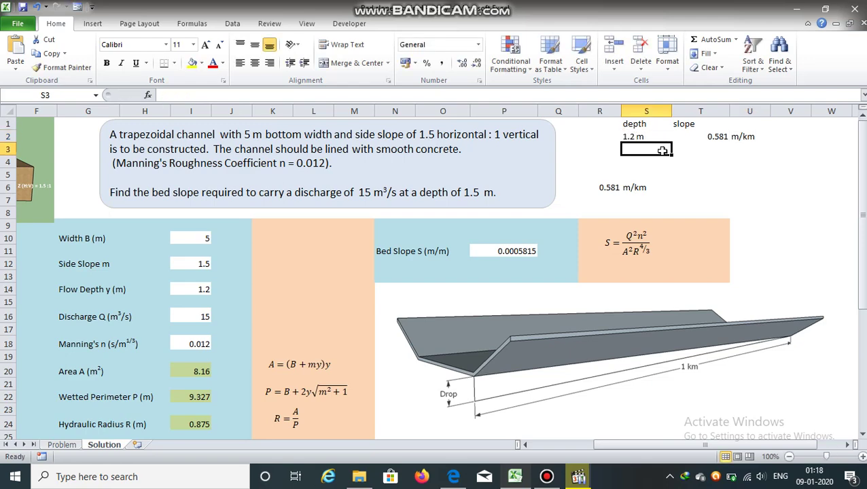
- Set the flow depth in I14 to 1.5 and check the m/km slope result
{"action": "left_click", "coordinate": [476, 193]}
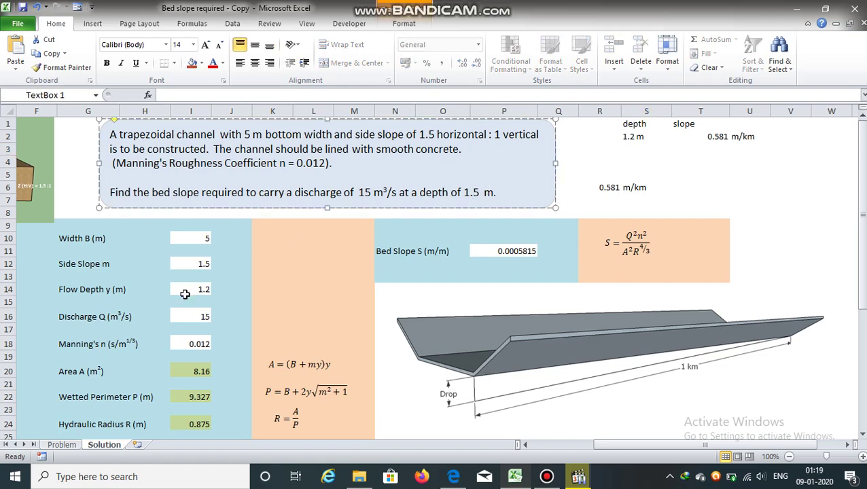
{"action": "left_click", "coordinate": [190, 288]}
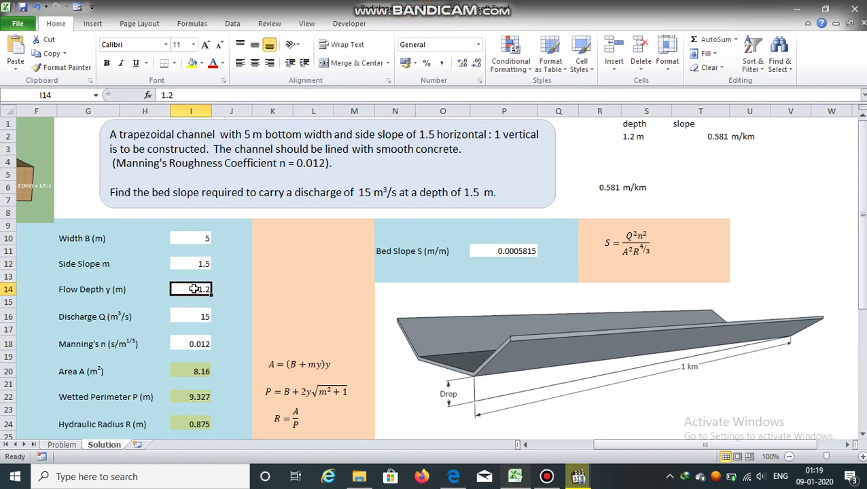
{"action": "type", "text": "1"}
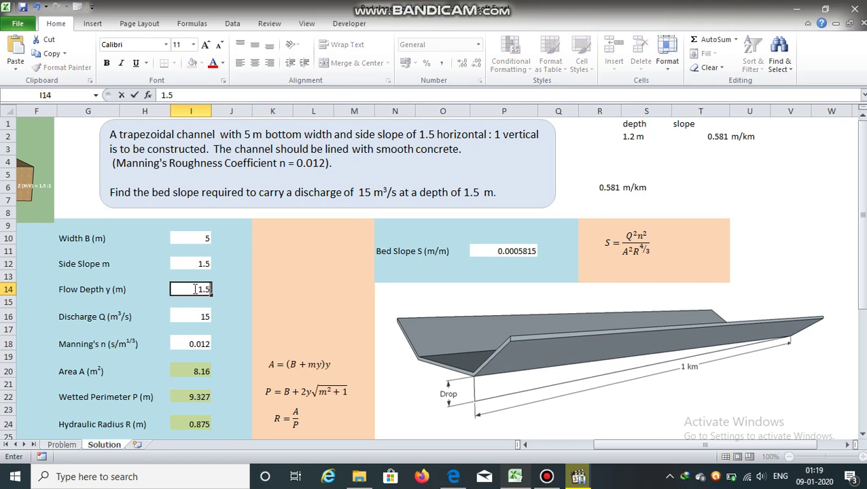
{"action": "type", "text": ".5"}
{"action": "left_click", "coordinate": [599, 199]}
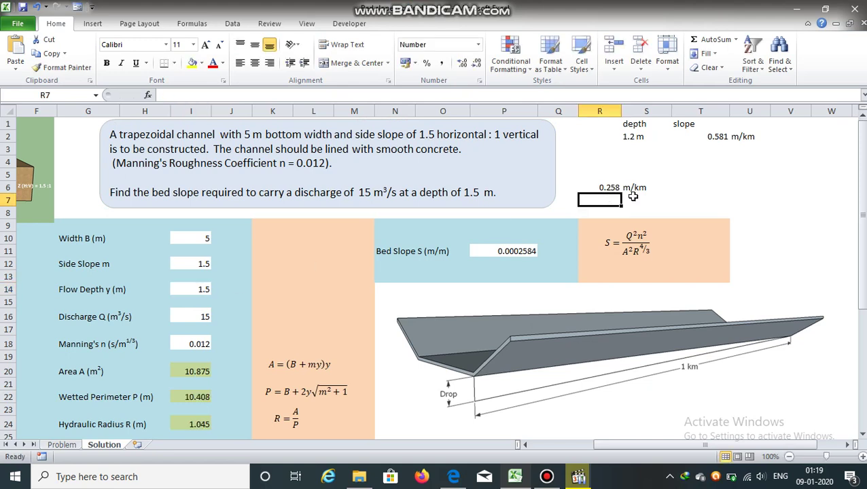
{"action": "left_click_drag", "start_coordinate": [864, 177], "coordinate": [866, 187]}
{"action": "left_click", "coordinate": [612, 174]}
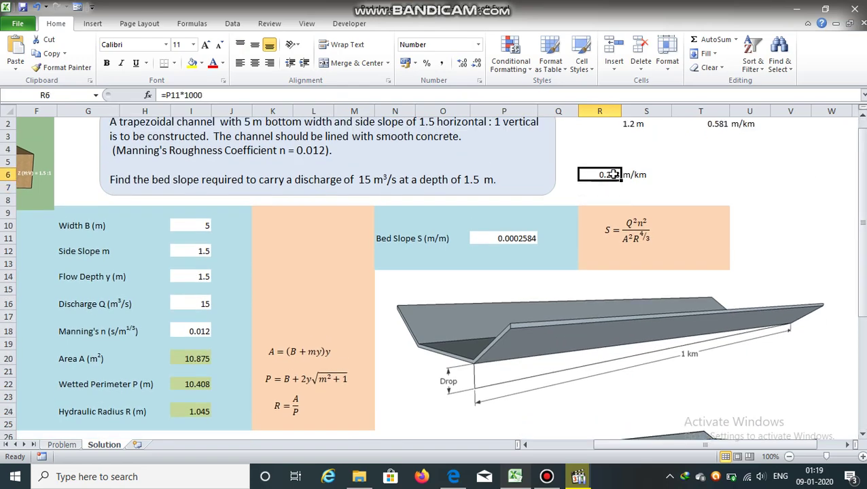
{"action": "left_click_drag", "start_coordinate": [864, 185], "coordinate": [865, 175]}
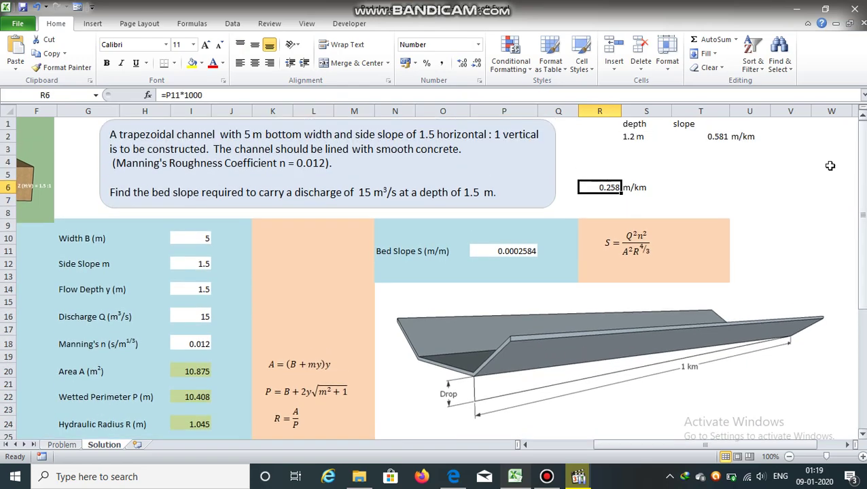
- Add a table row of 1.5 m with 0.258 m/km, then change the problem's depth to 1
{"action": "left_click", "coordinate": [709, 146]}
{"action": "left_click", "coordinate": [641, 146]}
{"action": "type", "text": "1.5 m"}
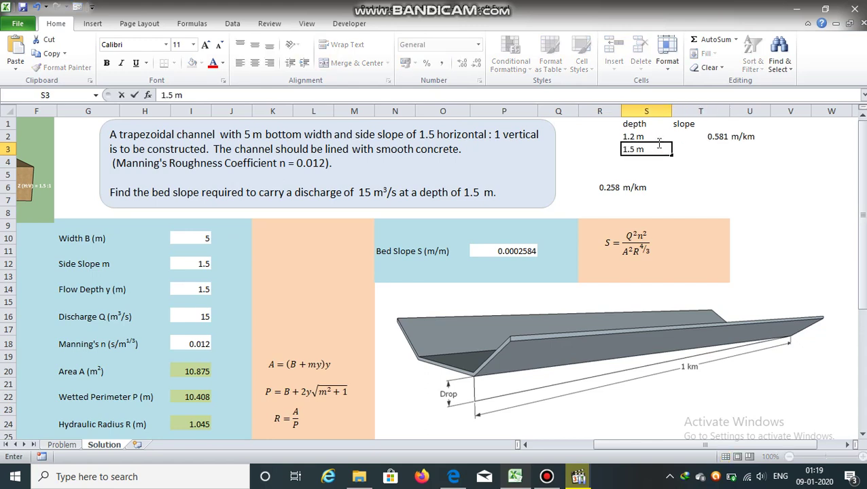
{"action": "left_click", "coordinate": [692, 147]}
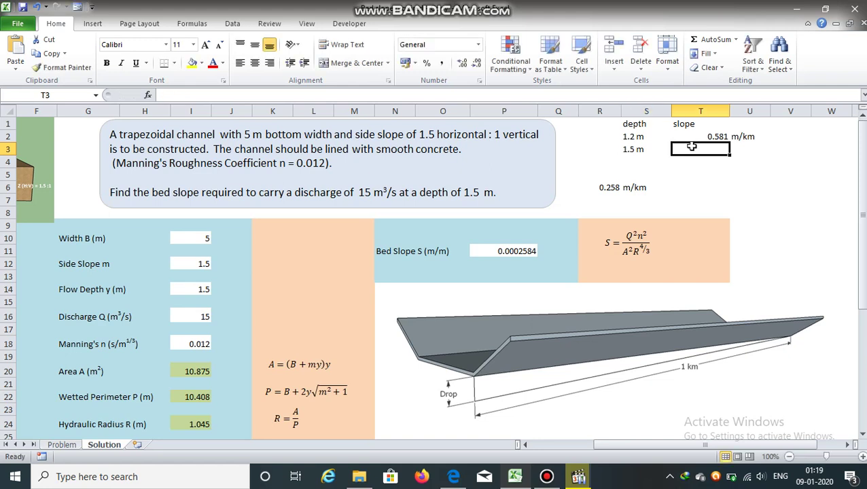
{"action": "type", "text": "0.258"}
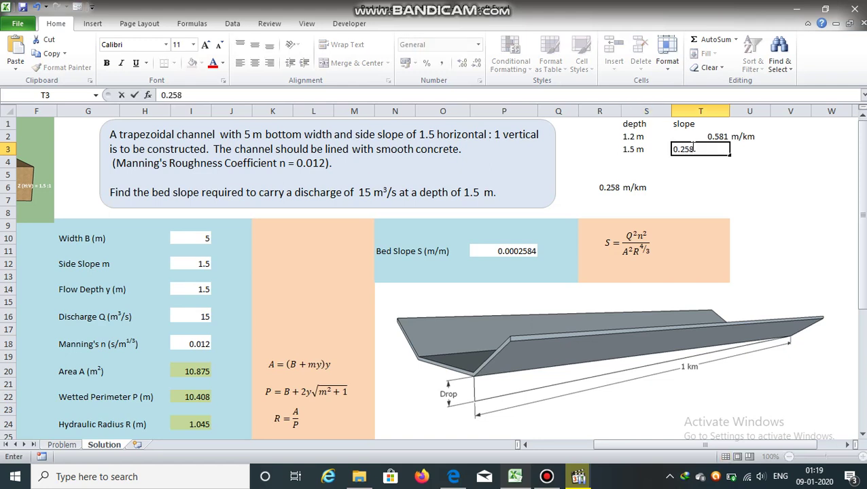
{"action": "left_click", "coordinate": [741, 149]}
{"action": "type", "text": "m/k m"}
{"action": "key", "text": "BackSpace"}
{"action": "key", "text": "BackSpace"}
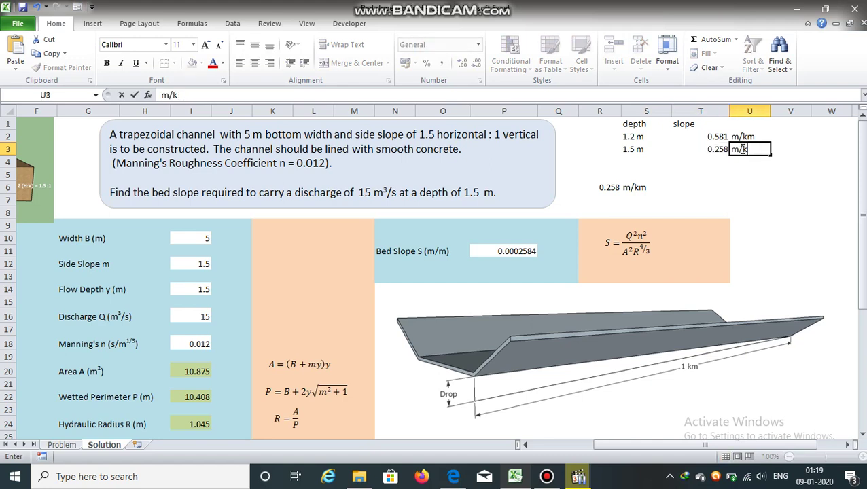
{"action": "type", "text": "m"}
{"action": "left_click", "coordinate": [626, 161]}
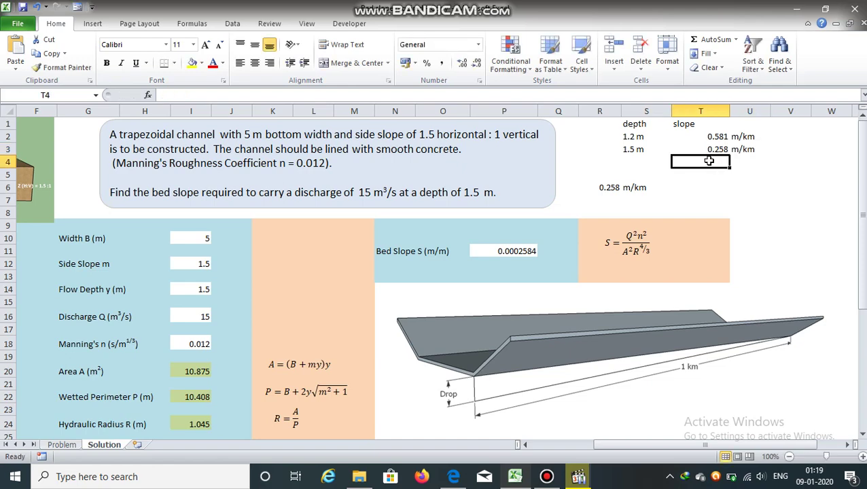
{"action": "left_click", "coordinate": [481, 192]}
{"action": "key", "text": "BackSpace"}
{"action": "key", "text": "BackSpace"}
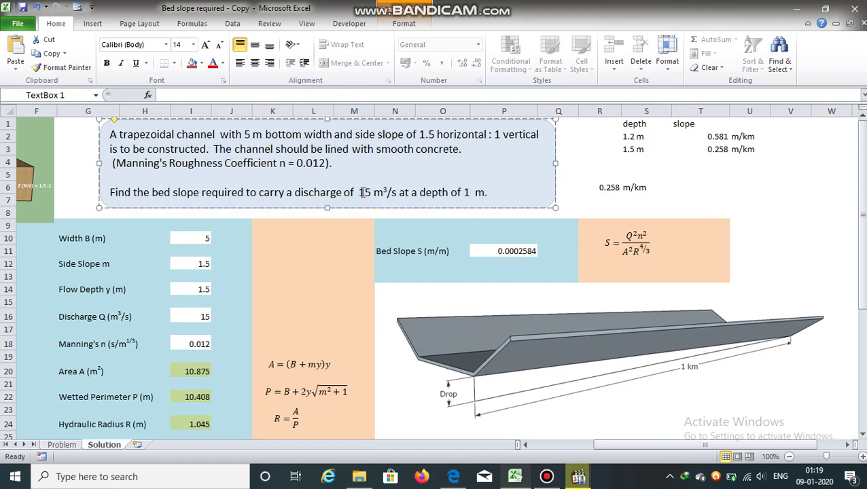
- Set the flow depth in I14 to 1, giving bed slope 0.0011148
{"action": "left_click_drag", "start_coordinate": [360, 192], "coordinate": [484, 193]}
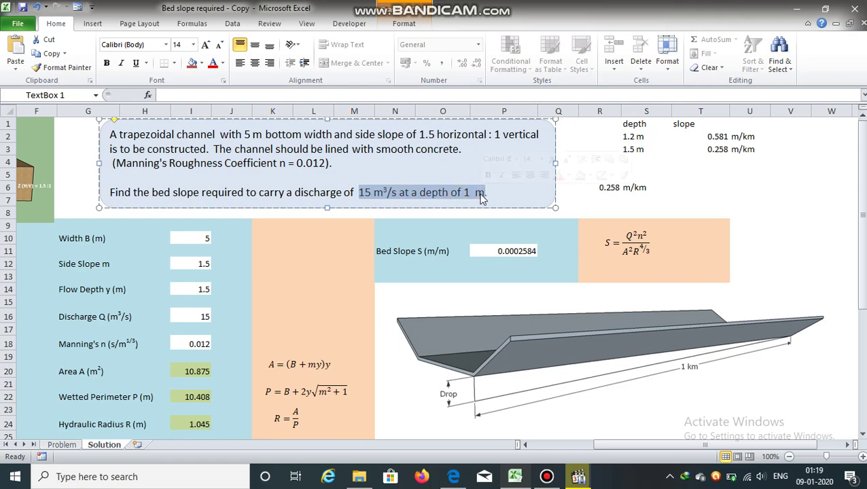
{"action": "left_click", "coordinate": [472, 193]}
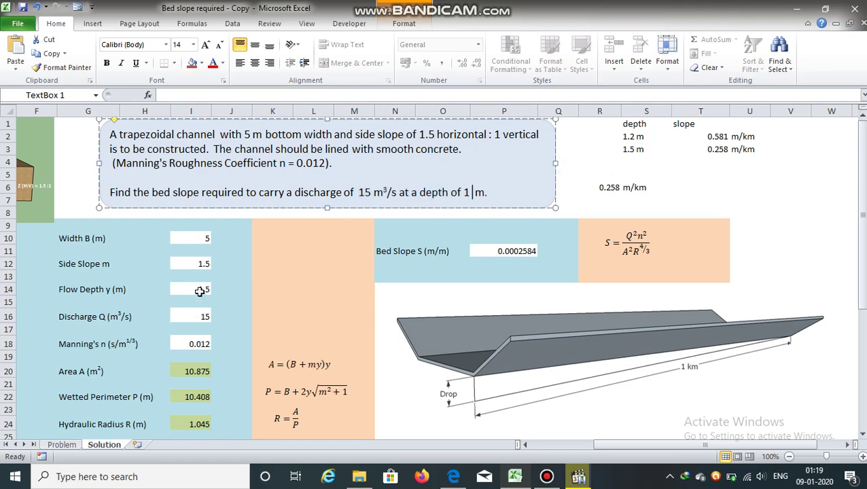
{"action": "left_click", "coordinate": [201, 290]}
{"action": "type", "text": "1"}
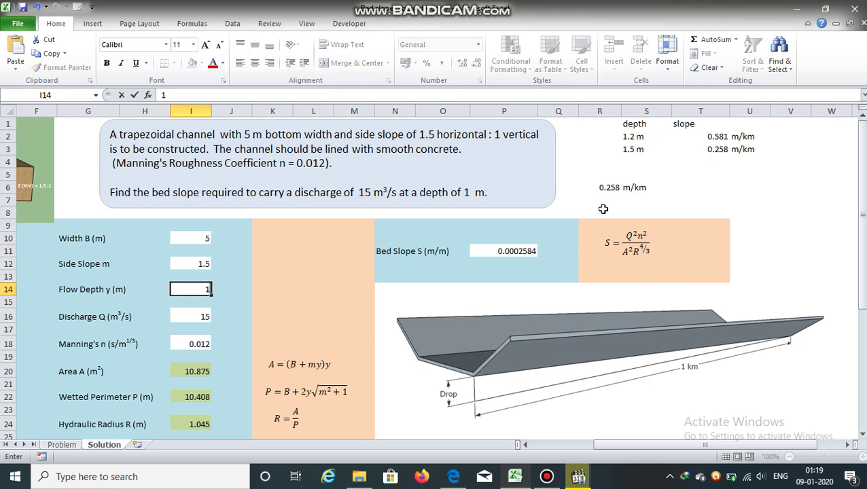
{"action": "left_click", "coordinate": [674, 198]}
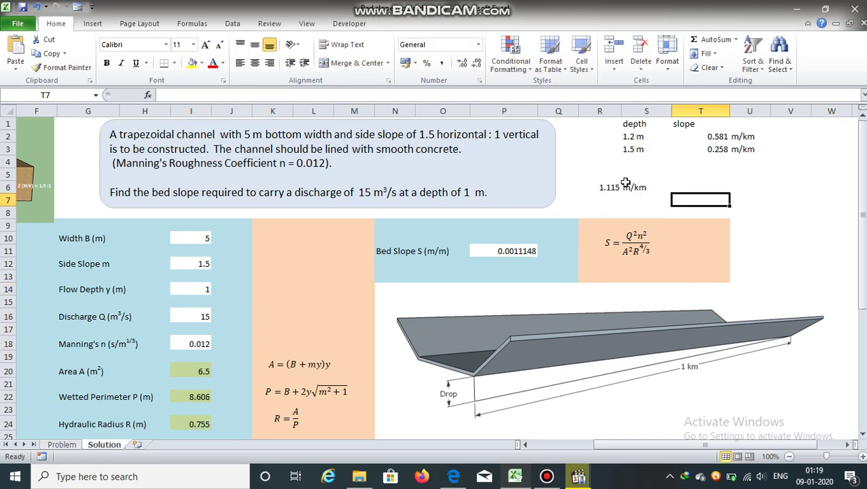
- Add a table row of 1.0 m with 1.115 m/km
{"action": "left_click", "coordinate": [638, 160]}
{"action": "type", "text": "1.0 m"}
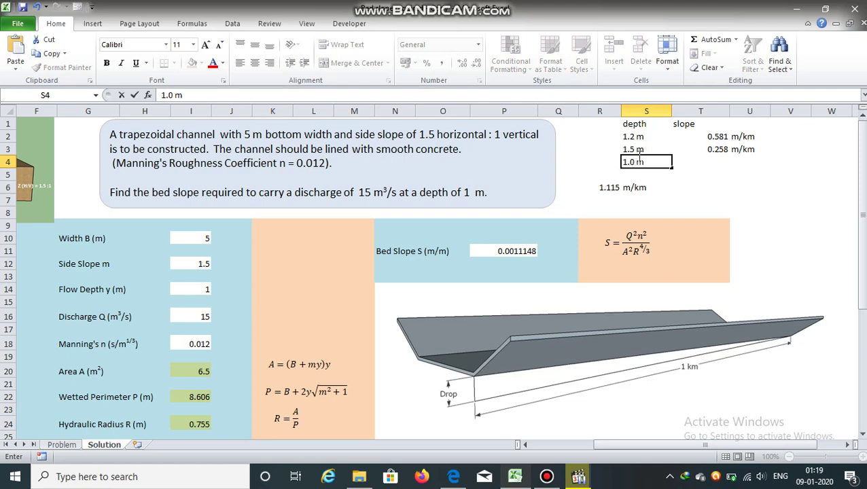
{"action": "left_click", "coordinate": [719, 160]}
{"action": "type", "text": "1.11"}
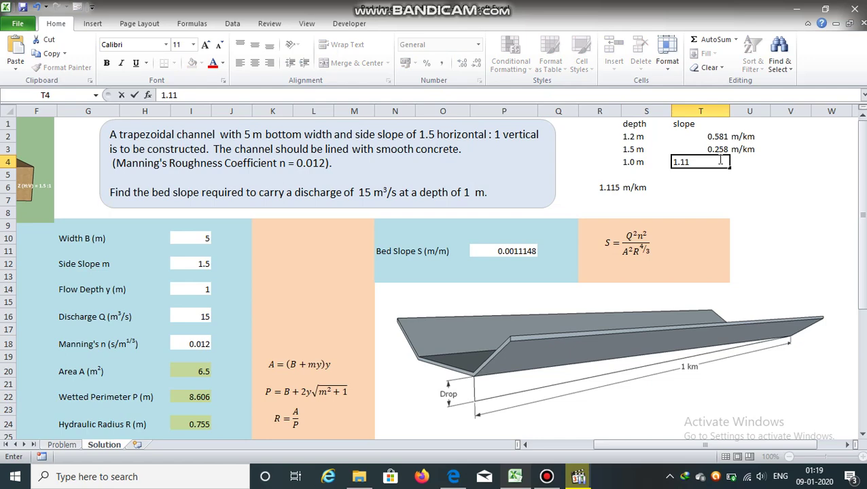
{"action": "type", "text": "5"}
{"action": "left_click", "coordinate": [749, 163]}
{"action": "type", "text": "m"}
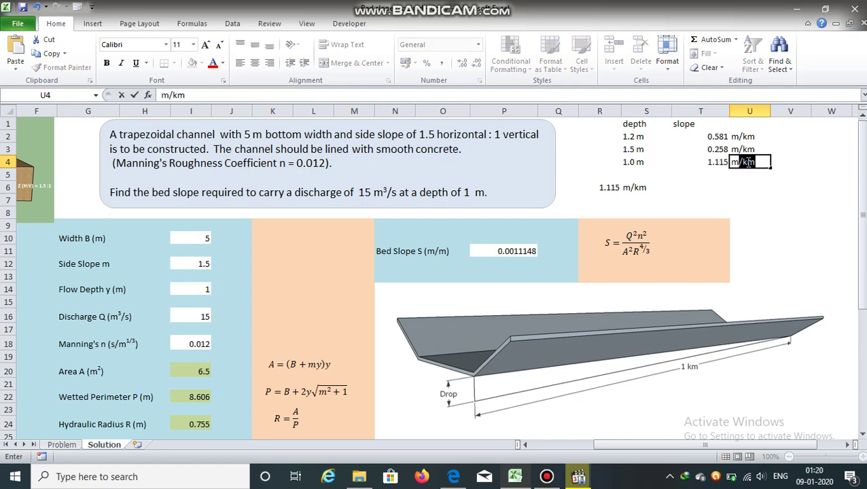
{"action": "type", "text": "/km"}
- Highlight the discharge and depth values with their unit in the problem text
{"action": "left_click_drag", "start_coordinate": [862, 190], "coordinate": [862, 212]}
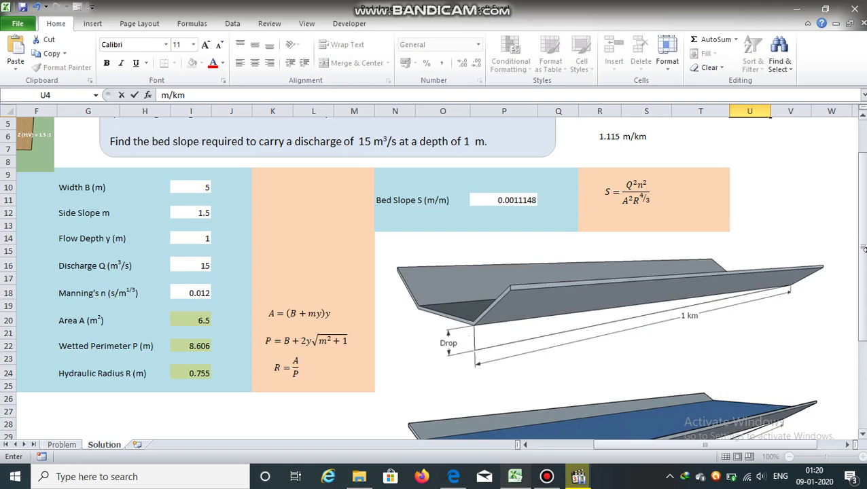
{"action": "left_click_drag", "start_coordinate": [862, 257], "coordinate": [864, 172]}
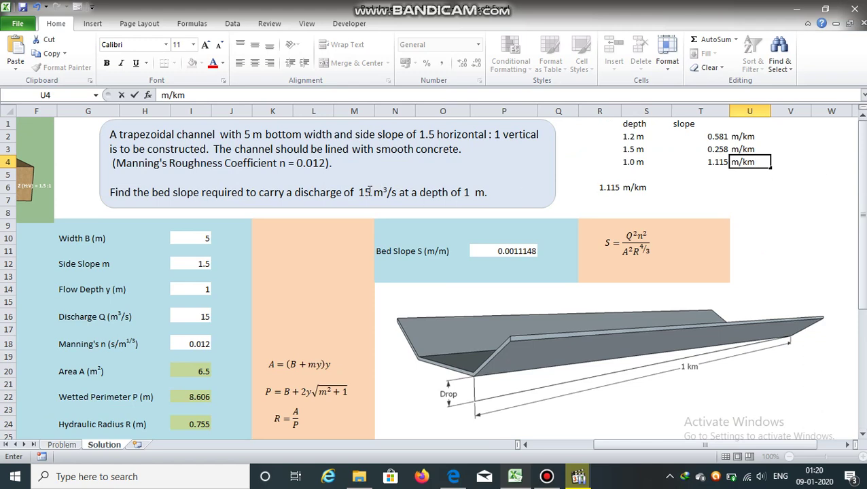
{"action": "left_click_drag", "start_coordinate": [360, 192], "coordinate": [485, 193]}
{"action": "left_click_drag", "start_coordinate": [704, 177], "coordinate": [704, 185]}
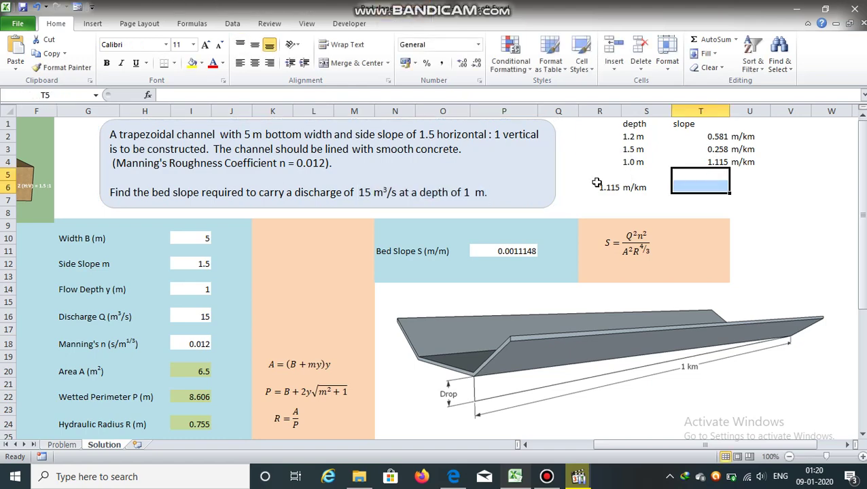
- Restore the depth to 1.2 in both the problem text and I14
{"action": "left_click", "coordinate": [469, 193]}
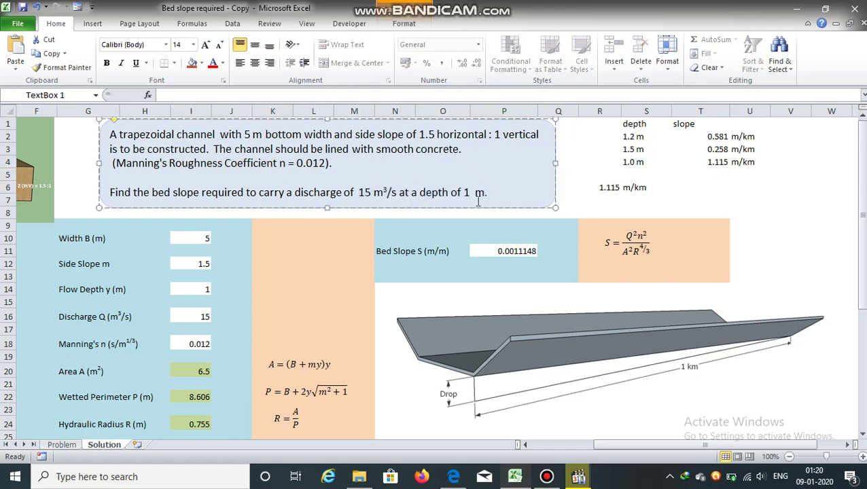
{"action": "type", "text": ".2"}
{"action": "left_click", "coordinate": [194, 290]}
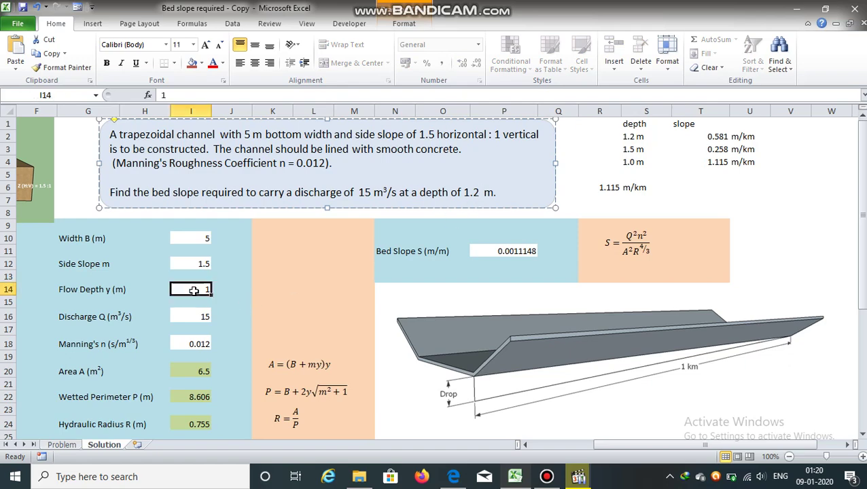
{"action": "type", "text": "1"}
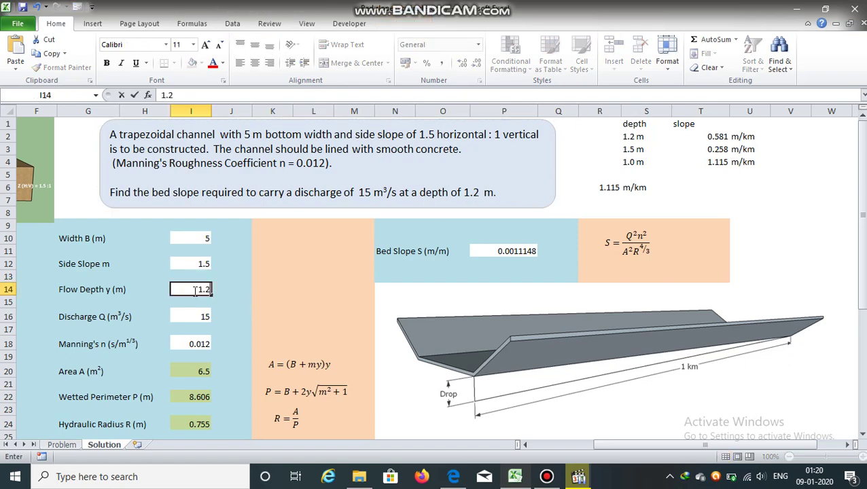
{"action": "left_click", "coordinate": [541, 252]}
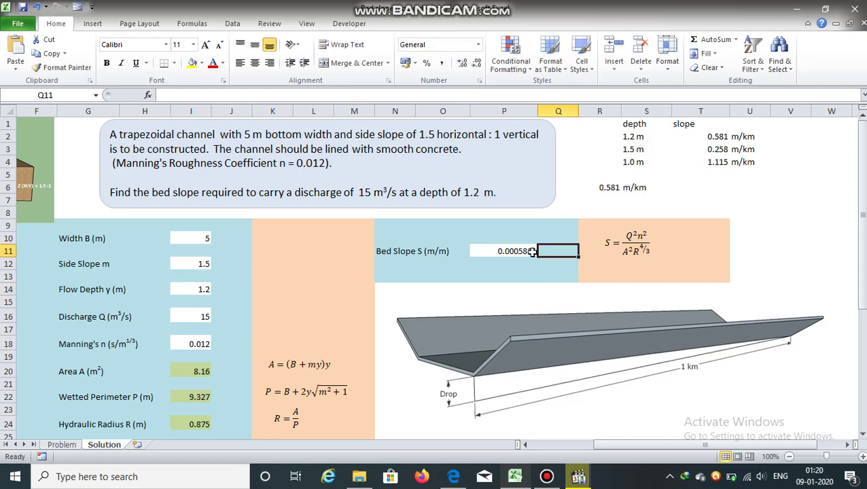
- Fill the 0.581 m/km result in R6 with yellow and check the P11 formula
{"action": "left_click", "coordinate": [610, 187]}
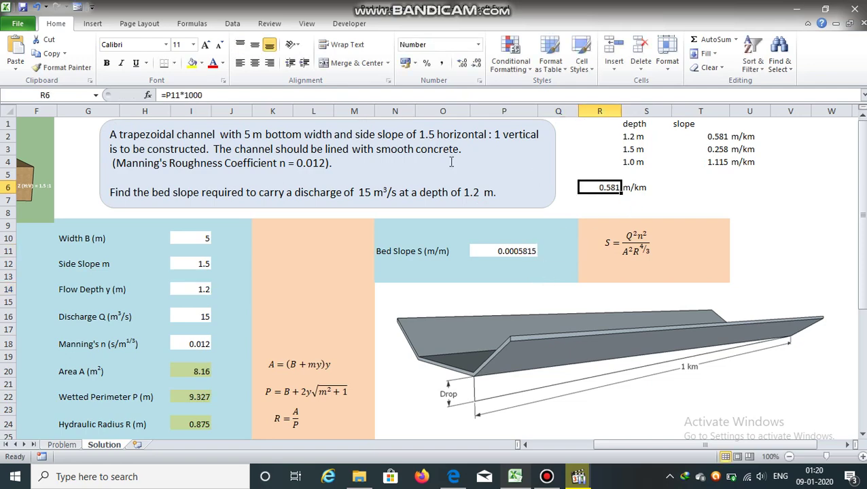
{"action": "left_click", "coordinate": [192, 63]}
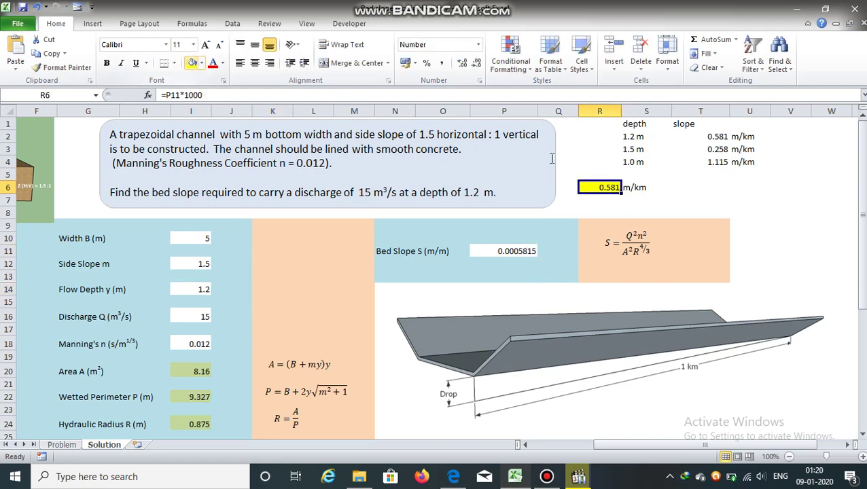
{"action": "left_click", "coordinate": [697, 205]}
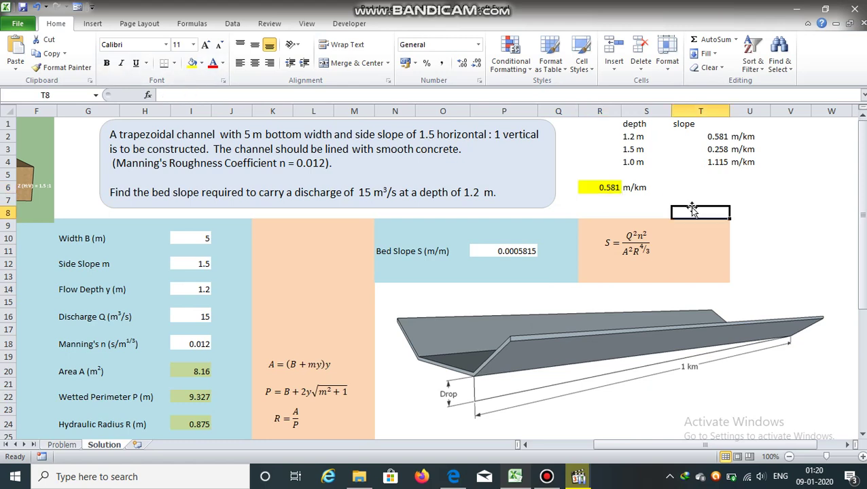
{"action": "left_click", "coordinate": [534, 249]}
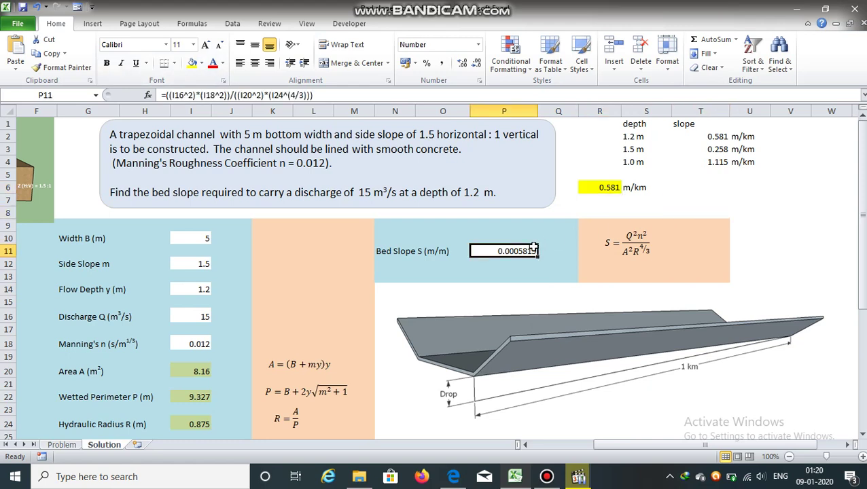